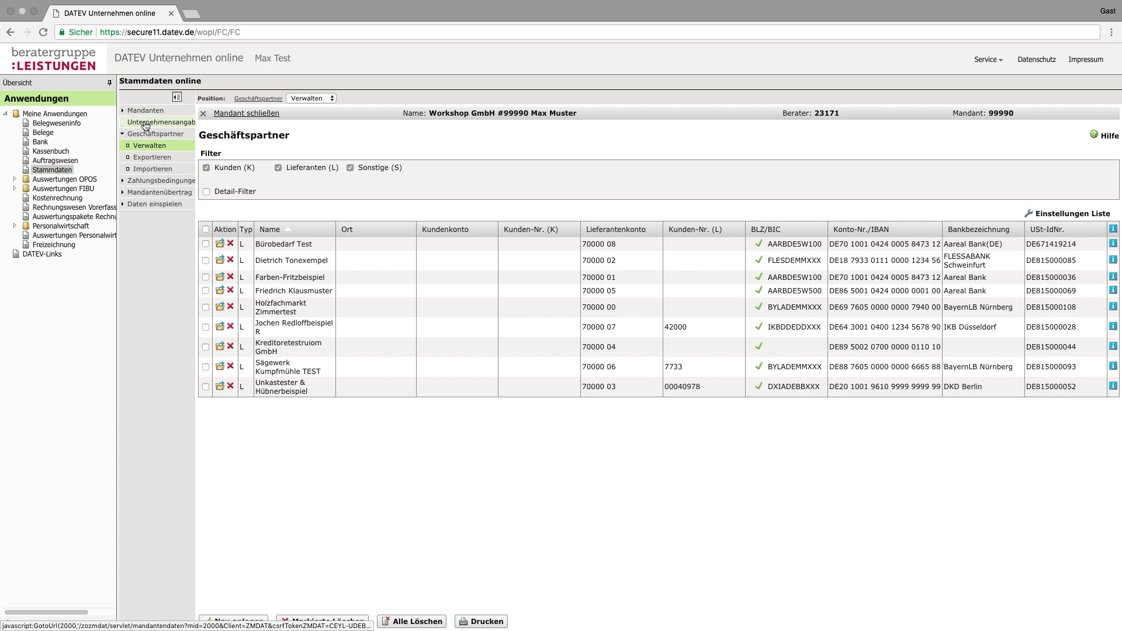
- View the bank details in the company's own master data
{"action": "left_click", "coordinate": [148, 122]}
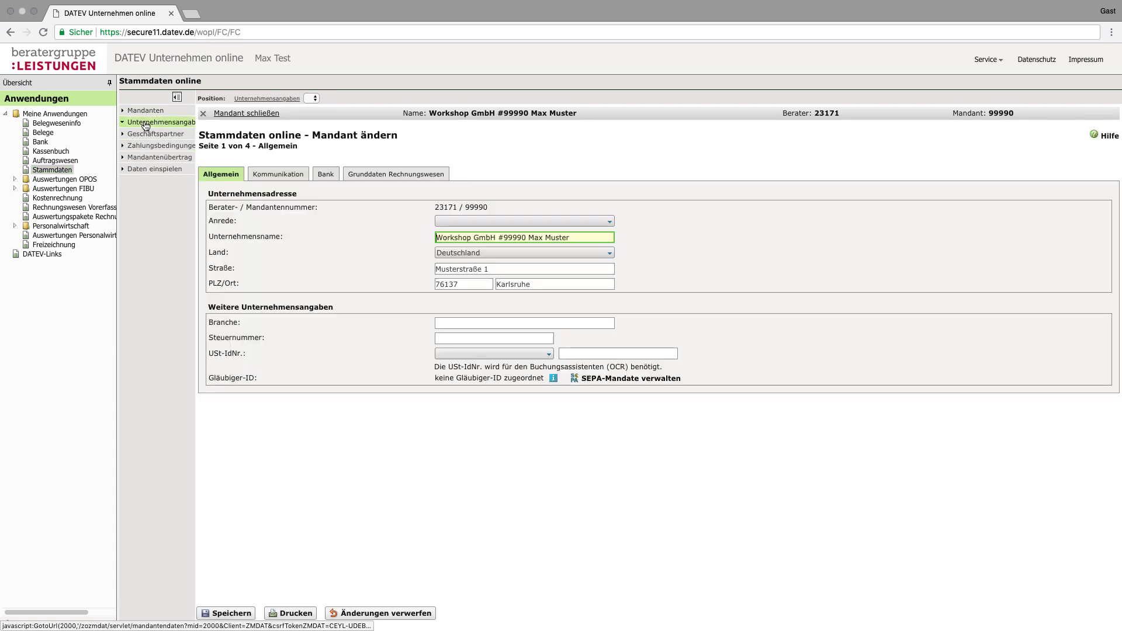
{"action": "left_click", "coordinate": [324, 175]}
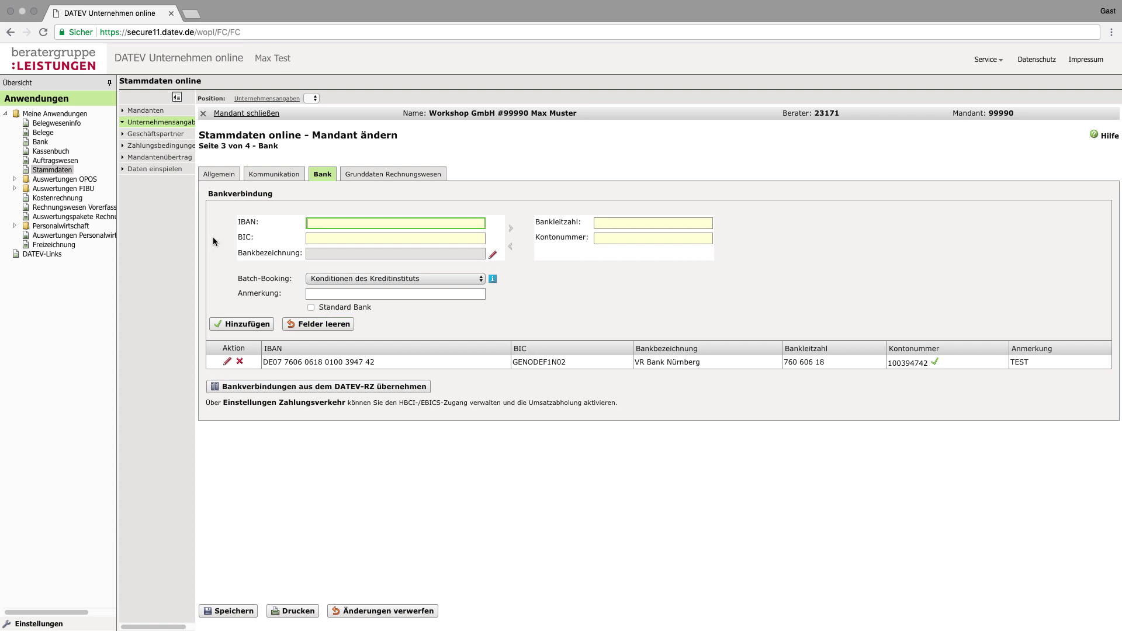
- Open the Bank application's bank connection management and view the Umsatzabholung settings of the VR Bank Nürnberg account
{"action": "left_click", "coordinate": [40, 141]}
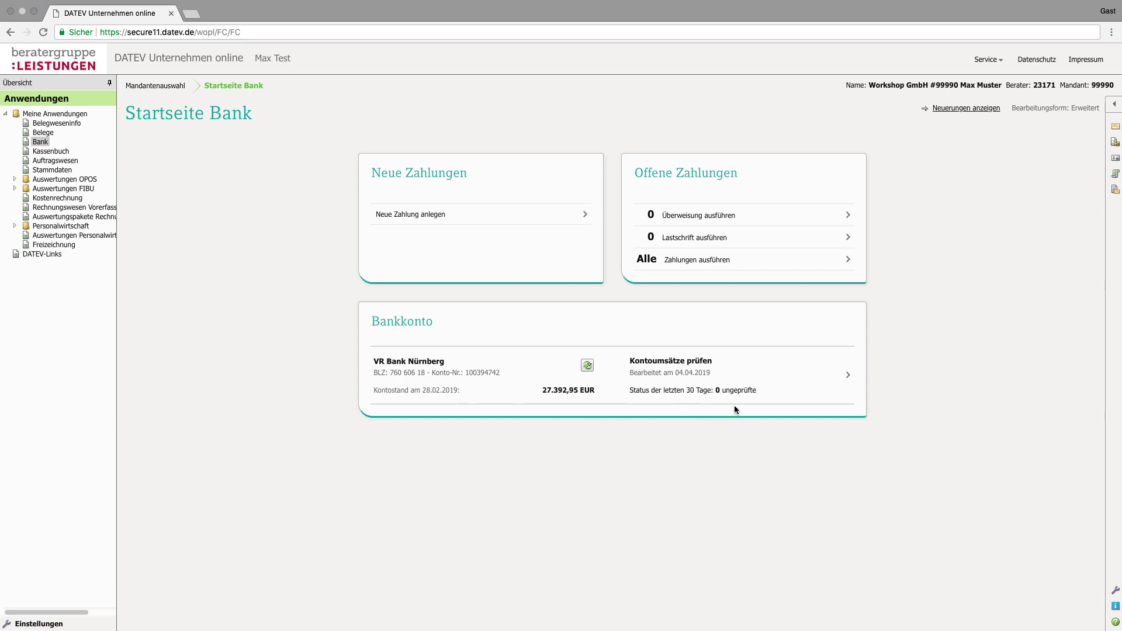
{"action": "left_click", "coordinate": [1114, 104]}
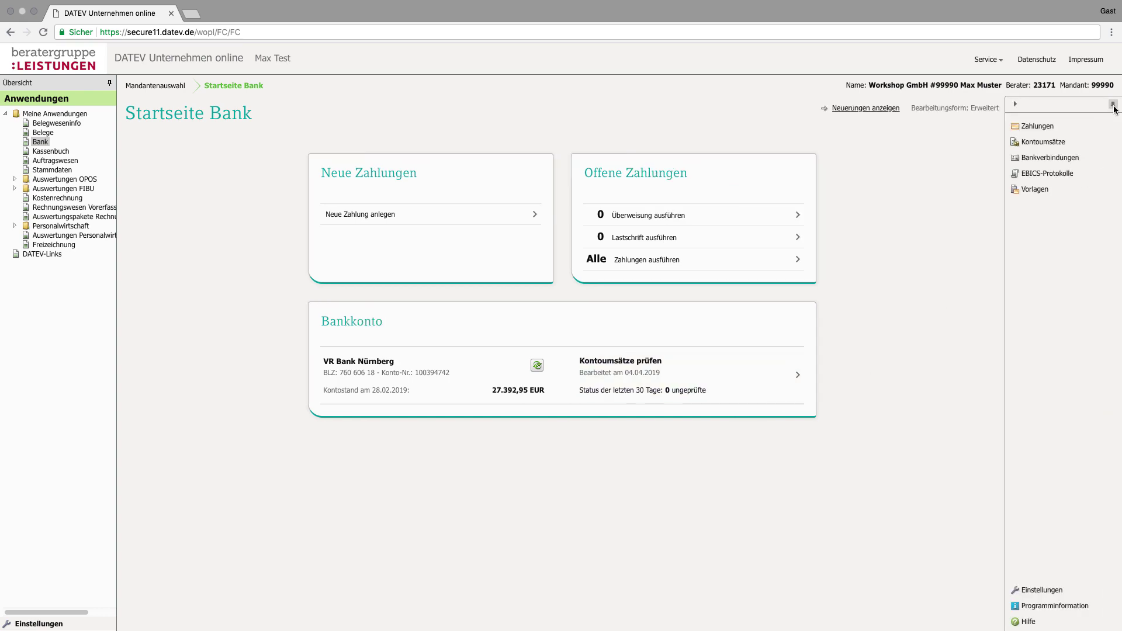
{"action": "left_click", "coordinate": [1062, 158]}
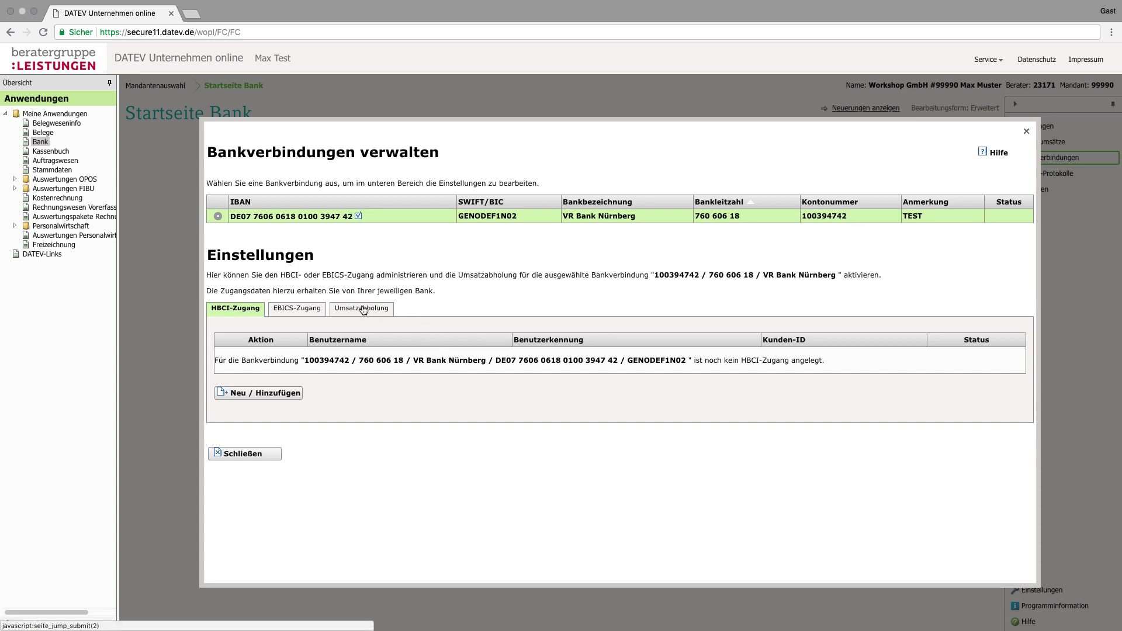
{"action": "left_click", "coordinate": [364, 311]}
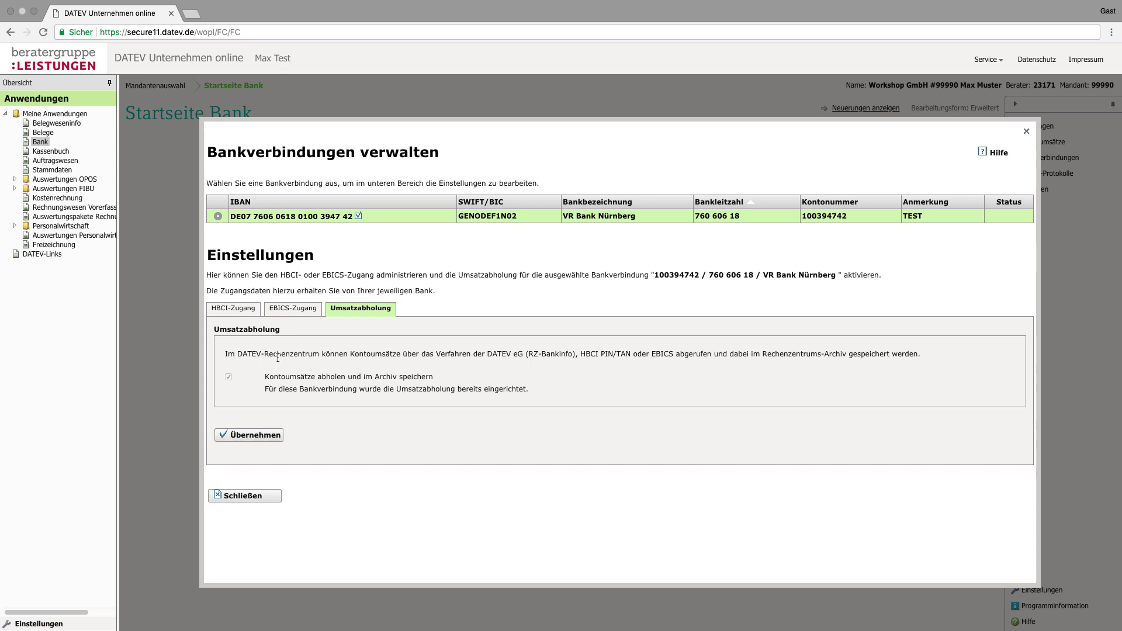
- Inspect the entry form for a new HBCI user and the Umsatzabholung settings, and leave the bank connection management without changes
{"action": "left_click", "coordinate": [246, 313]}
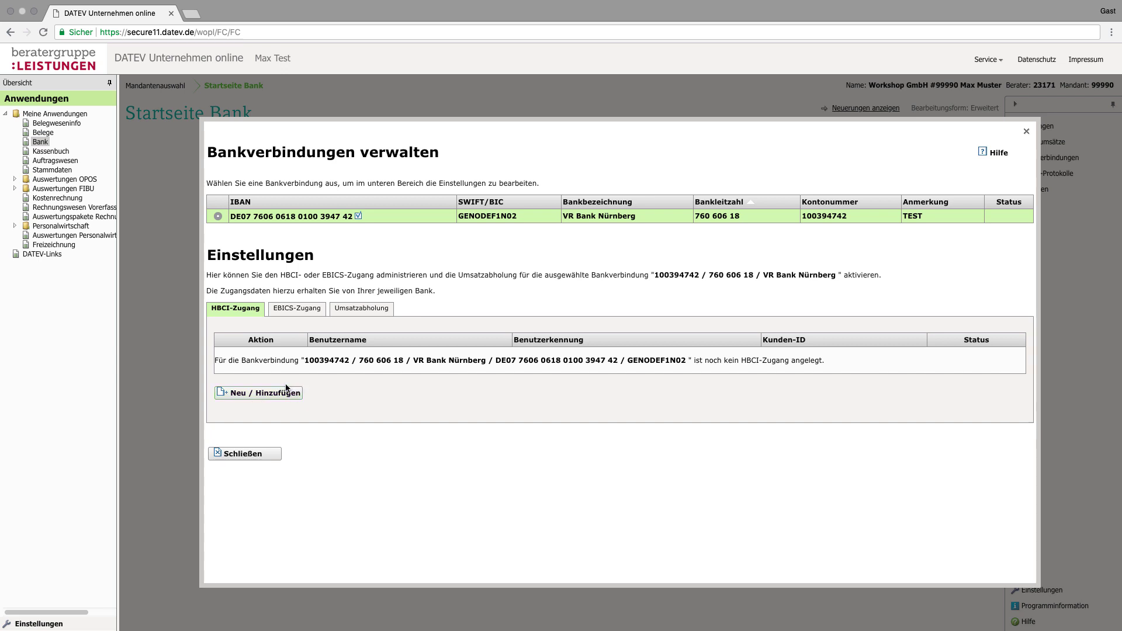
{"action": "left_click", "coordinate": [272, 394]}
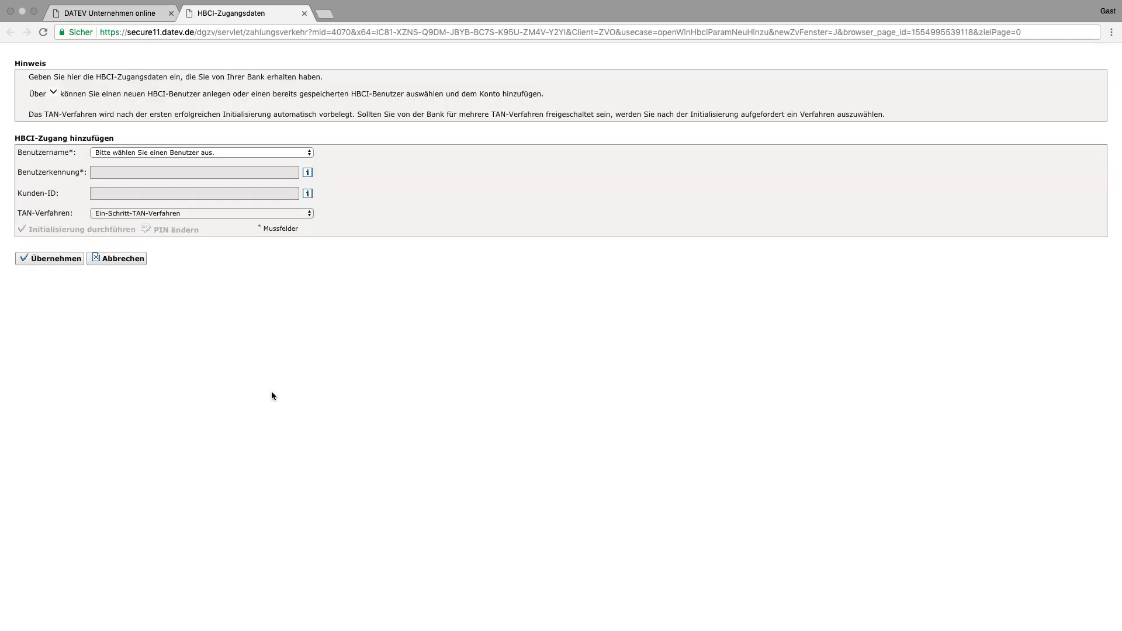
{"action": "left_click", "coordinate": [131, 154]}
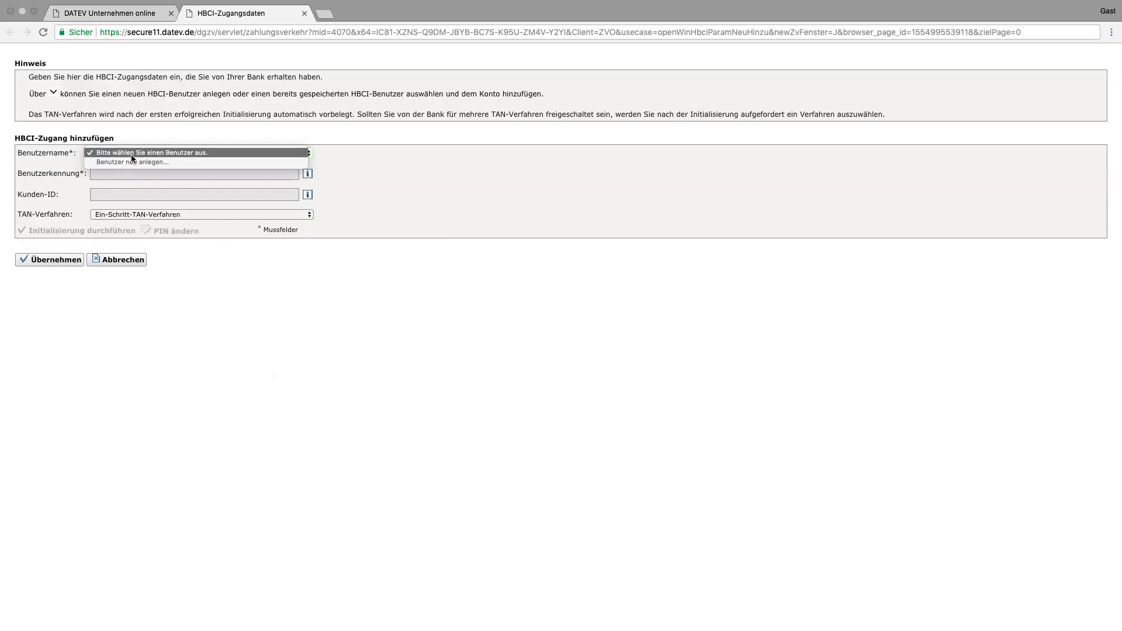
{"action": "left_click", "coordinate": [132, 160]}
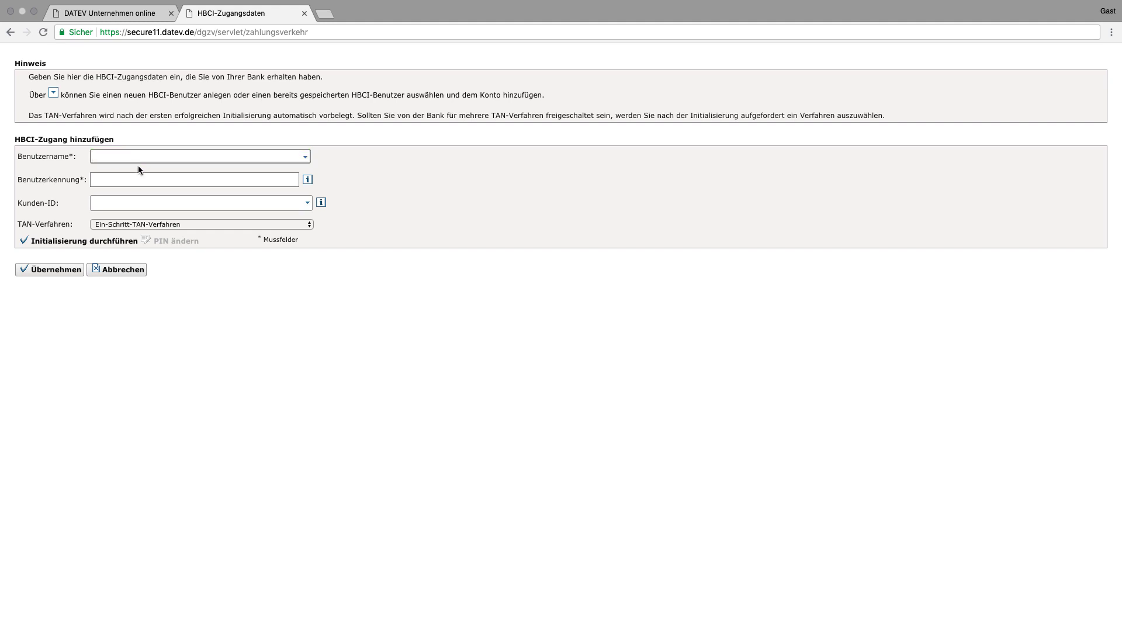
{"action": "left_click", "coordinate": [144, 180]}
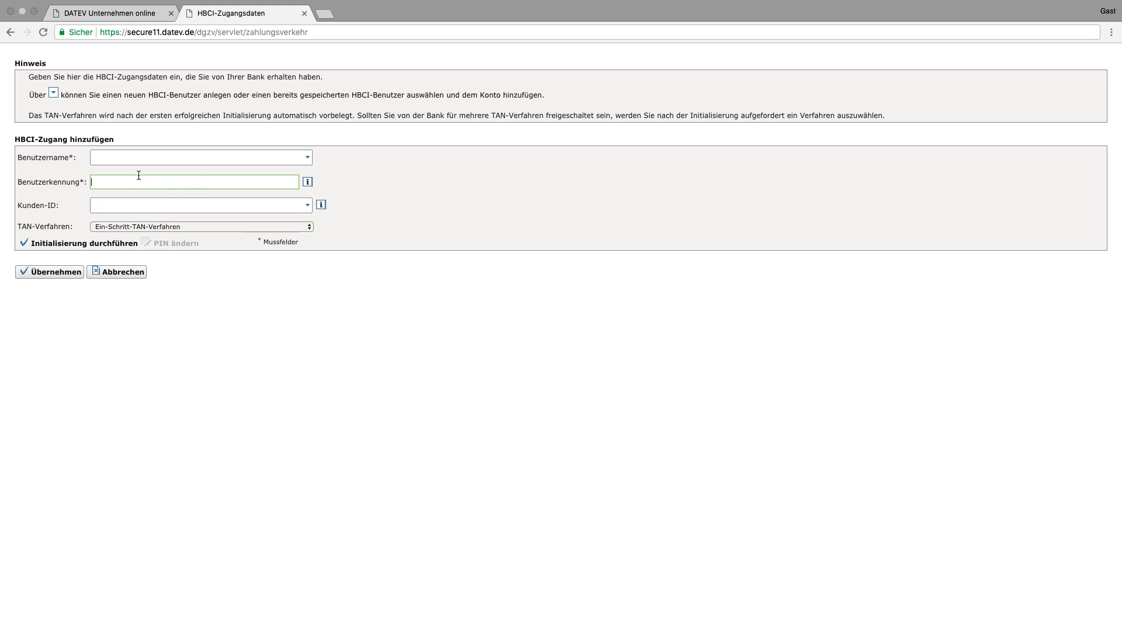
{"action": "left_click", "coordinate": [304, 13]}
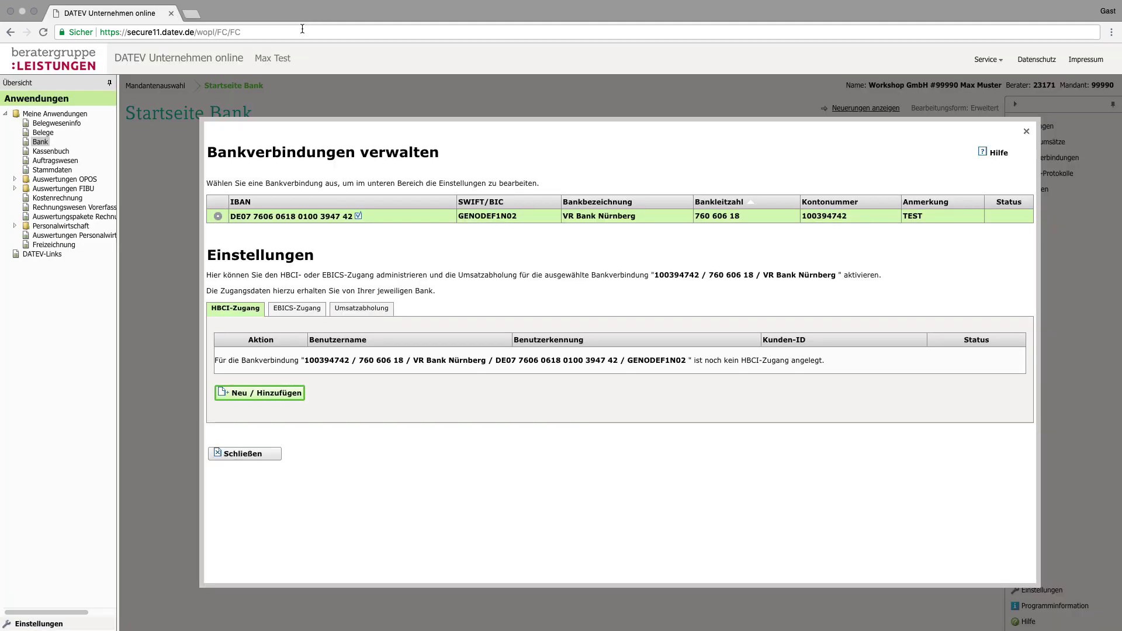
{"action": "left_click", "coordinate": [355, 314]}
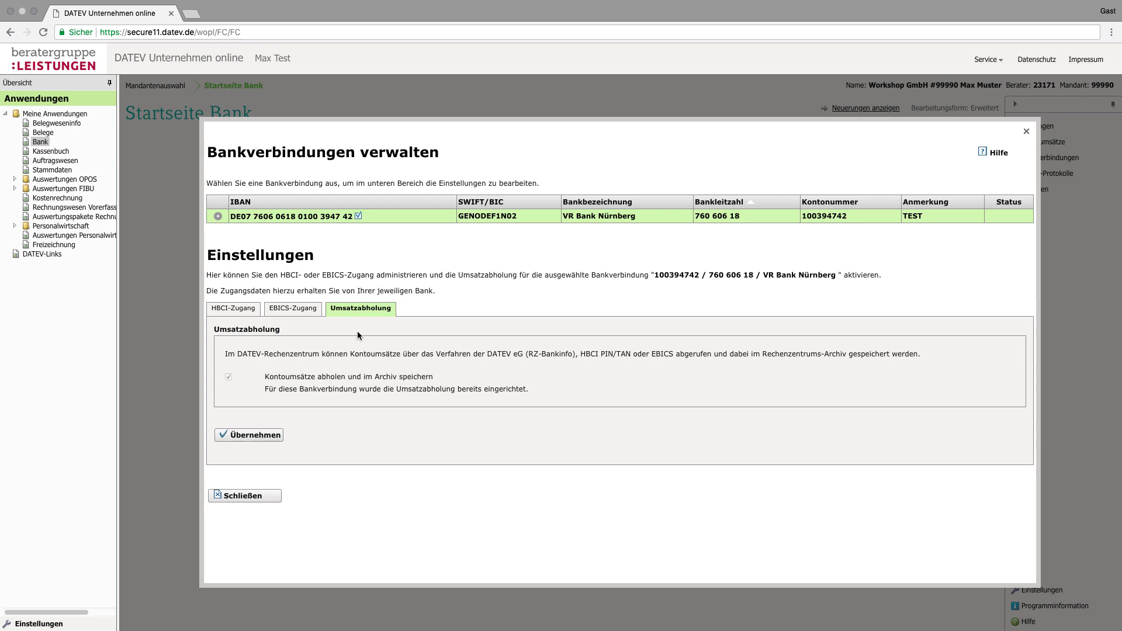
{"action": "left_click", "coordinate": [251, 496]}
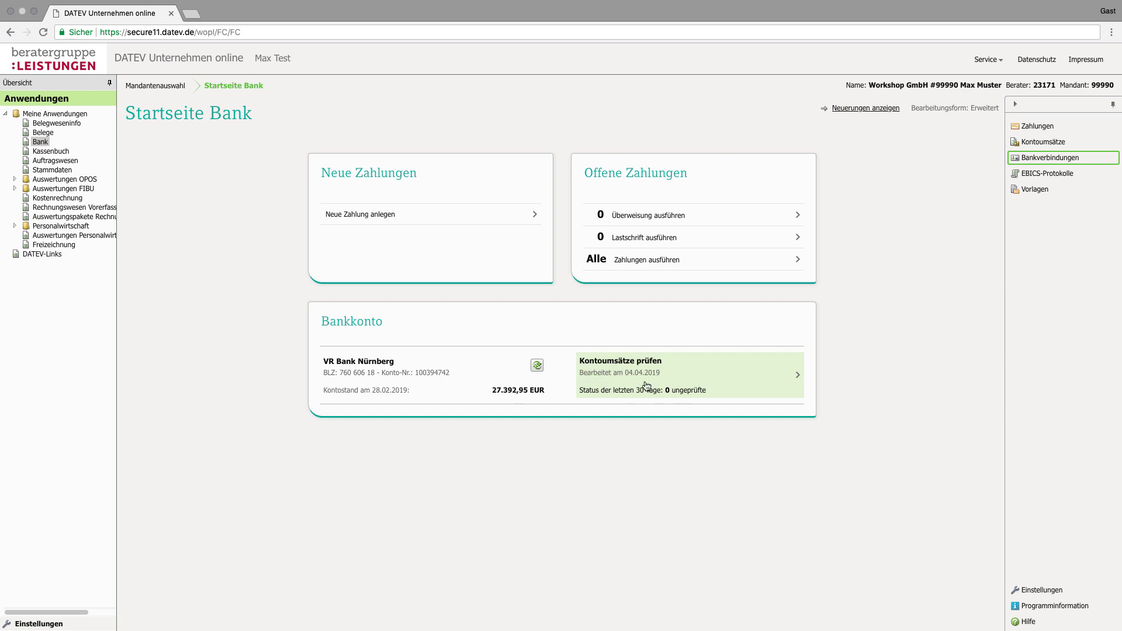
- Show the VR Bank Nürnberg account transactions for the period Aktuelles Jahr
{"action": "left_click", "coordinate": [676, 369]}
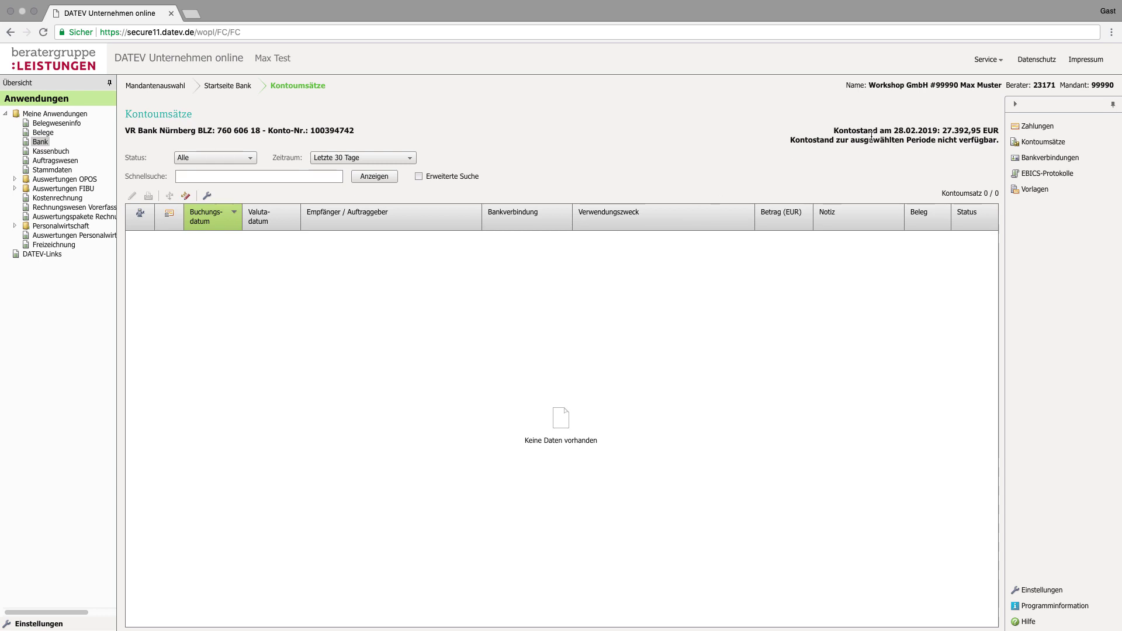
{"action": "left_click", "coordinate": [403, 164]}
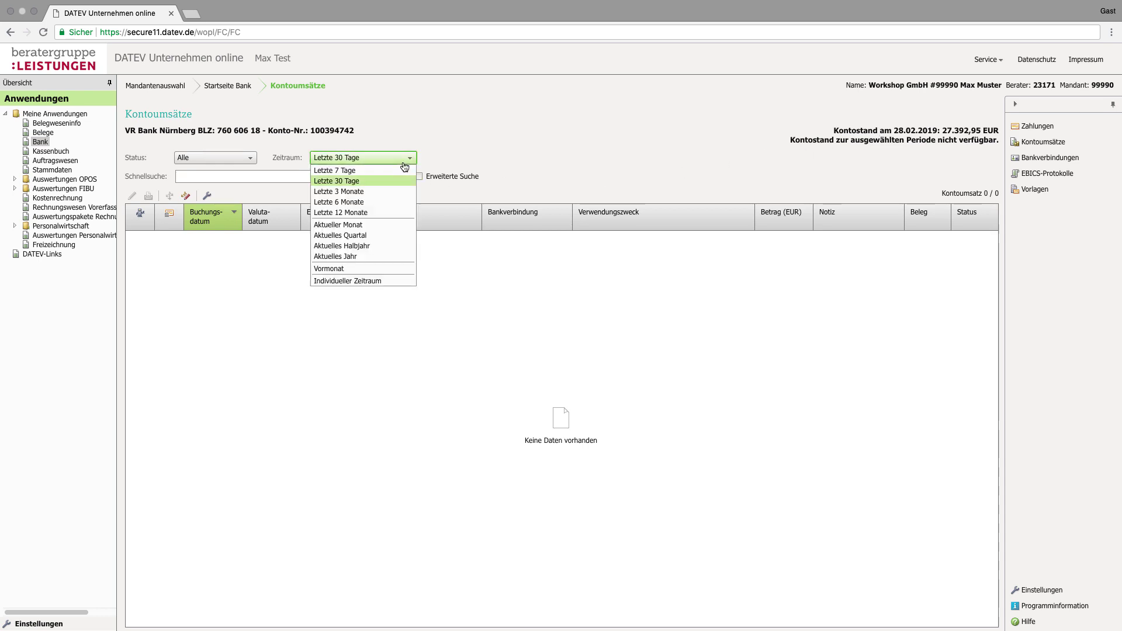
{"action": "left_click", "coordinate": [365, 255]}
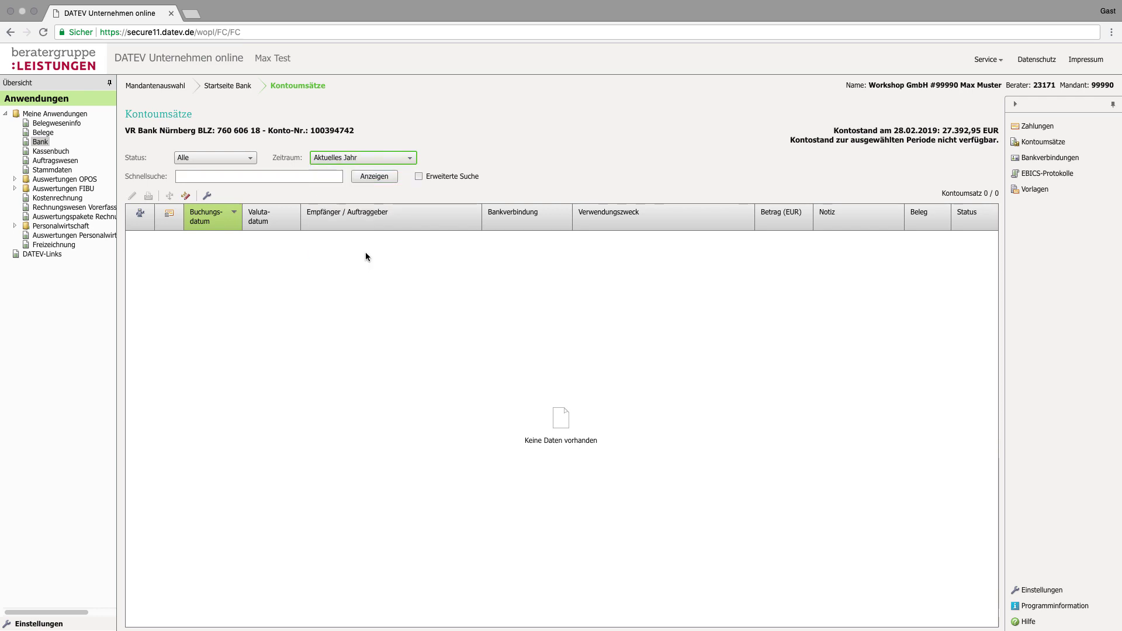
{"action": "left_click", "coordinate": [381, 178]}
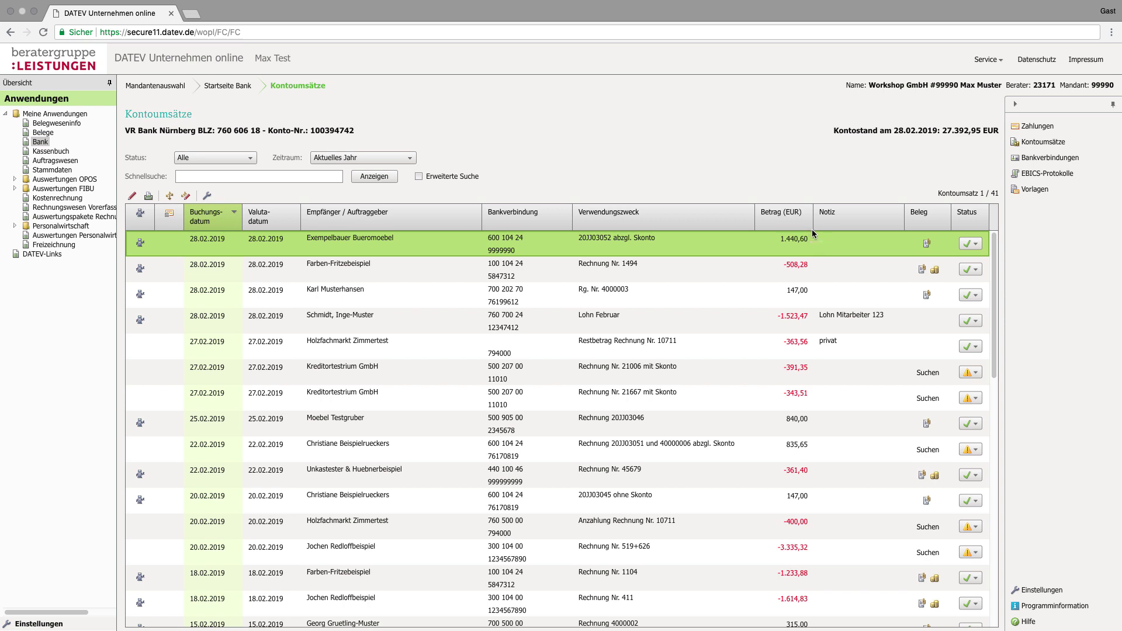
- View the receipt assigned to the Exempelbauer Bueromoebel transaction of 28.02.2019 and close it
{"action": "left_click", "coordinate": [927, 245]}
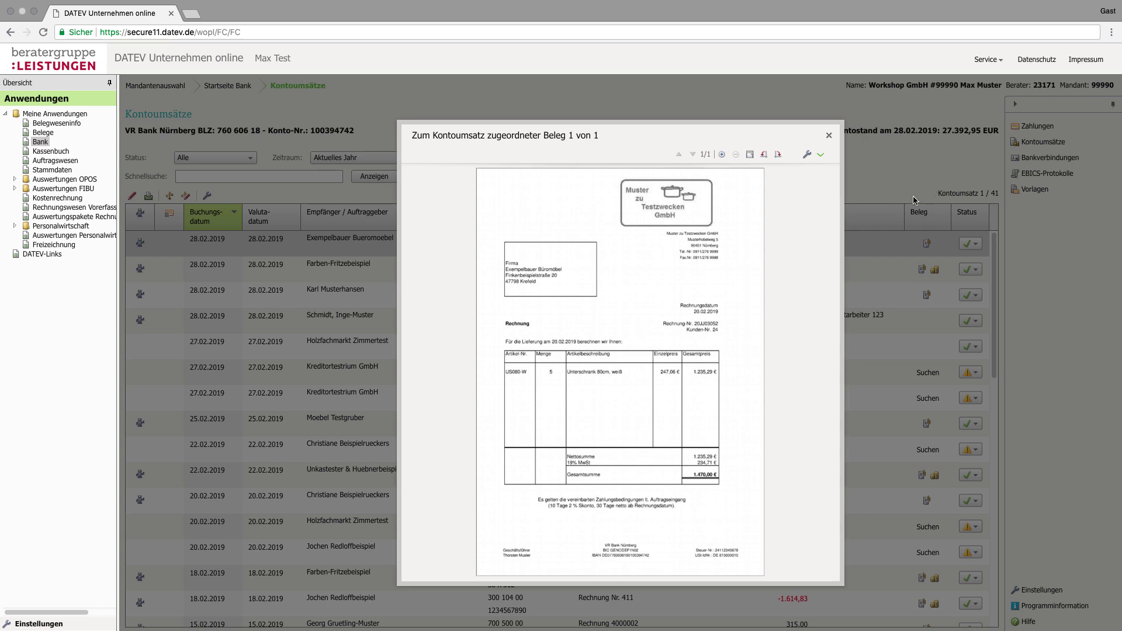
{"action": "left_click", "coordinate": [828, 135]}
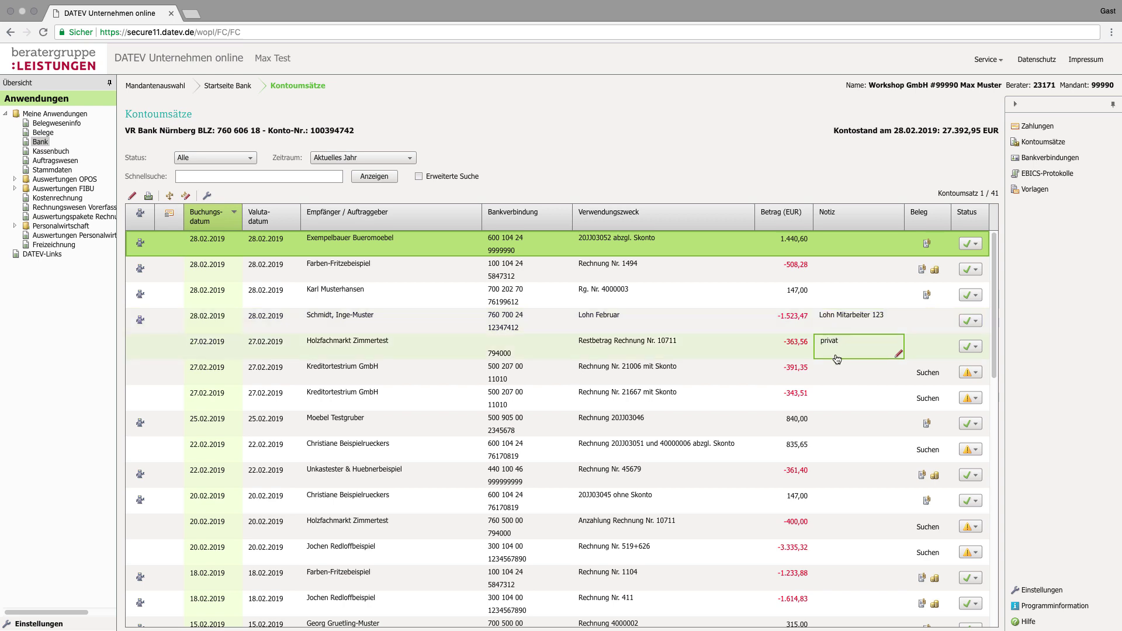
- Add the note "KA-KA 123" to the Kreditortestrium GmbH transaction for Rechnung Nr. 21667 and save it
{"action": "left_click", "coordinate": [833, 397]}
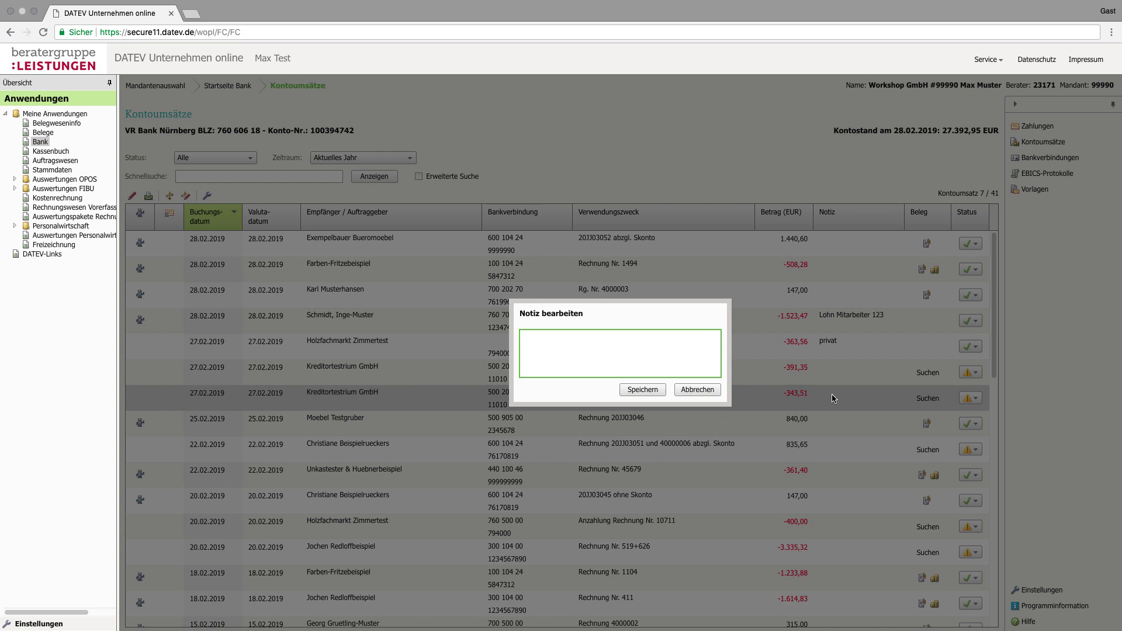
{"action": "type", "text": "KA KA 123"}
{"action": "left_click", "coordinate": [643, 390]}
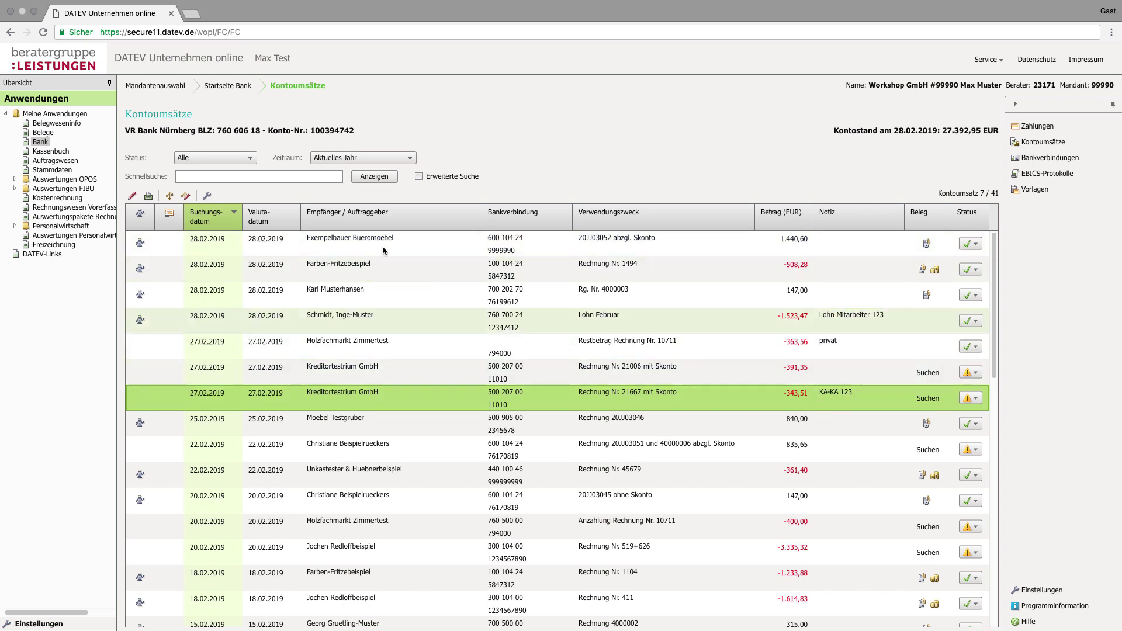
- Search the account transactions for "KA-KA 123"
{"action": "left_click", "coordinate": [244, 176]}
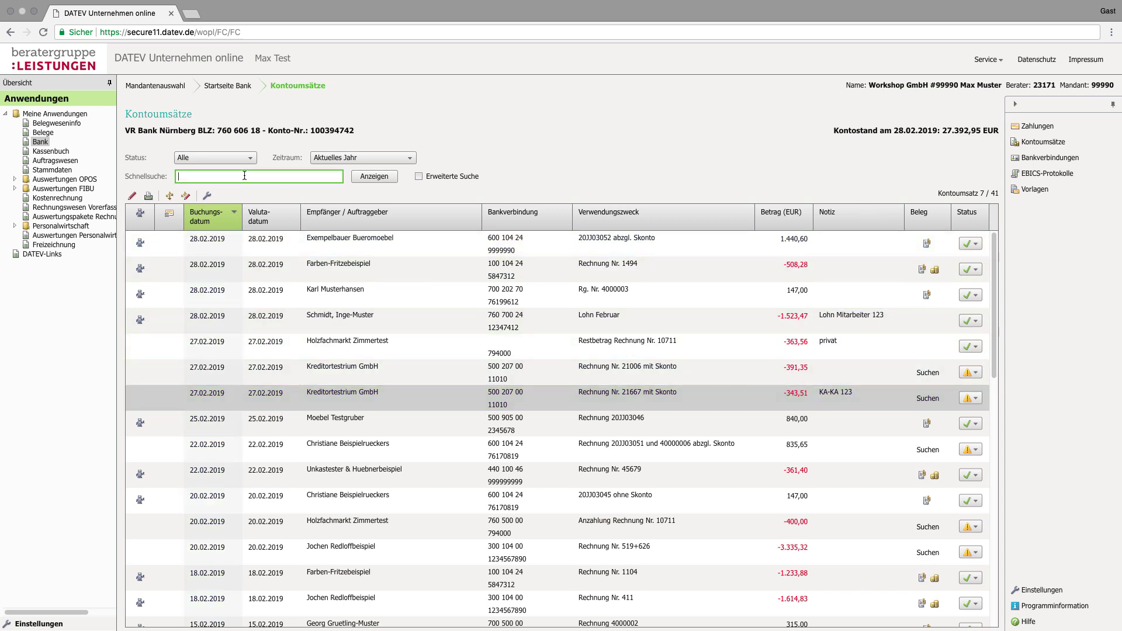
{"action": "type", "text": "KA-KA 123"}
{"action": "key", "text": "Return"}
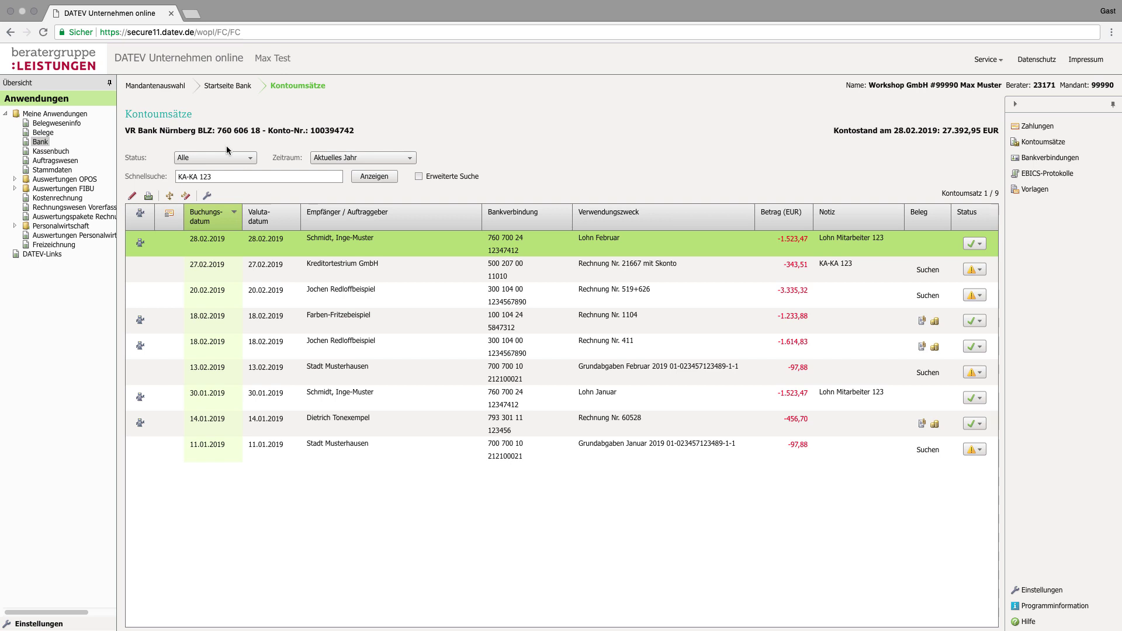
- Replace the quick search term with "grund" to filter the account transactions
{"action": "left_click", "coordinate": [240, 176]}
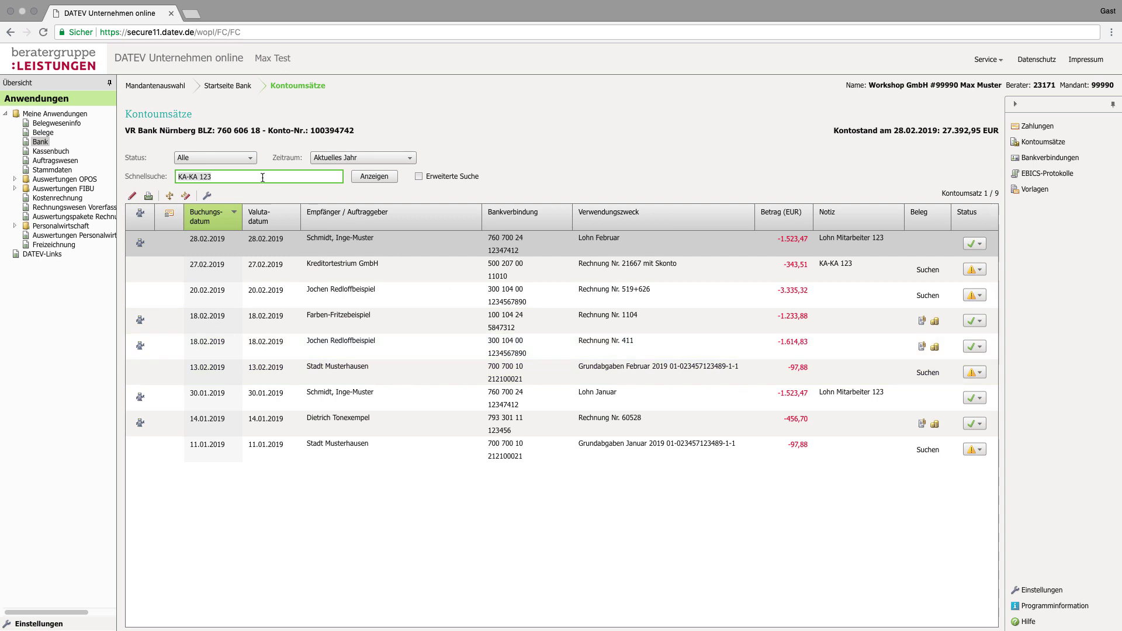
{"action": "left_click_drag", "start_coordinate": [263, 177], "coordinate": [136, 175]}
{"action": "type", "text": "grund"}
{"action": "key", "text": "Return"}
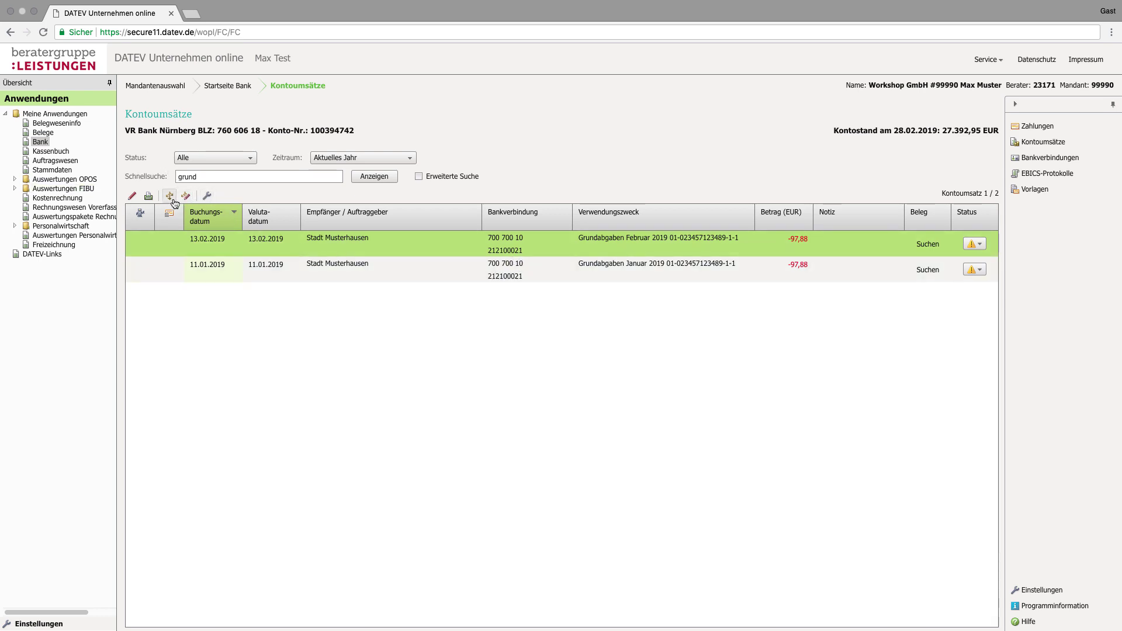
- Start a rule named "Stadt - Grundsteuer" from the 13.02.2019 Stadt Musterhausen transaction, with the Verwendungszweck condition reduced to "Grundabgaben"
{"action": "left_click", "coordinate": [177, 244]}
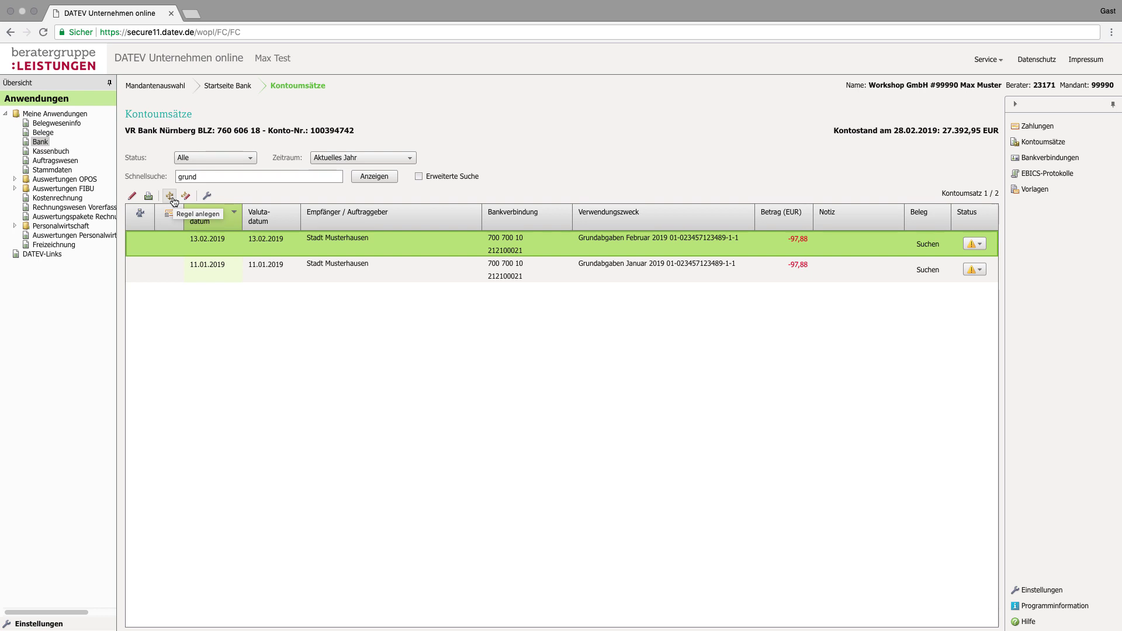
{"action": "left_click", "coordinate": [172, 199]}
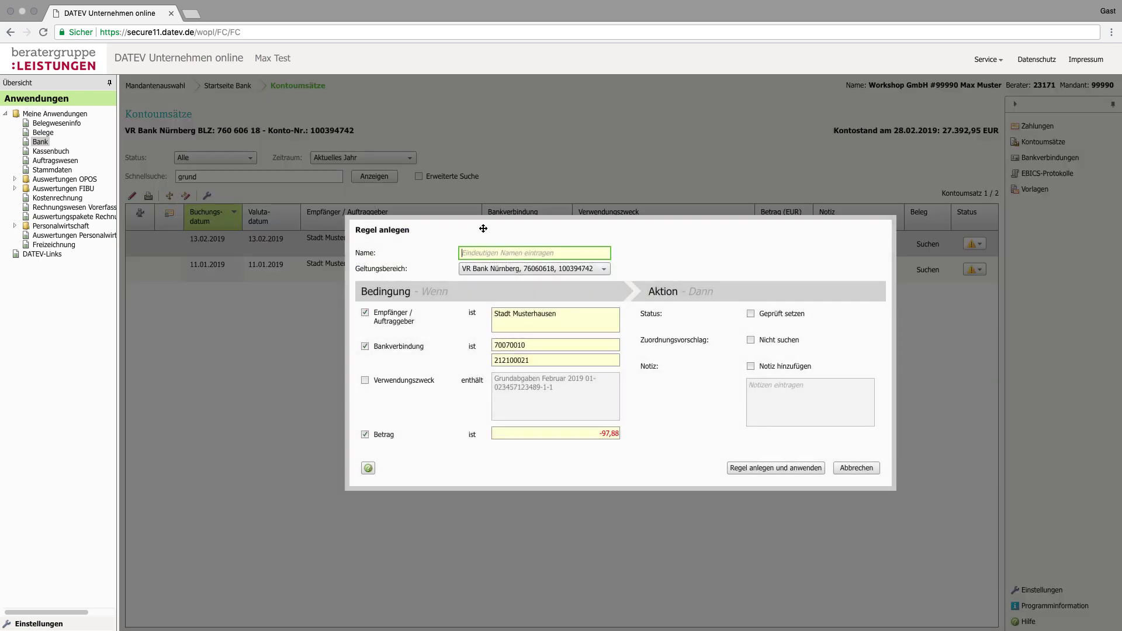
{"action": "type", "text": "Stadt - Grundsteuer"}
{"action": "left_click", "coordinate": [365, 380]}
{"action": "left_click", "coordinate": [542, 375]}
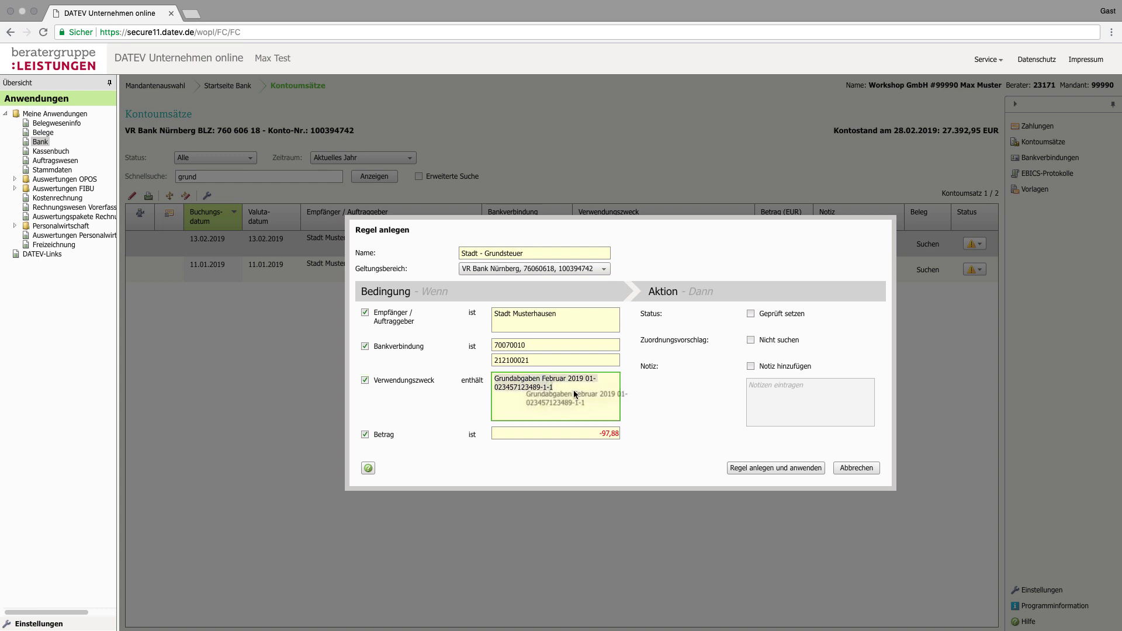
{"action": "left_click", "coordinate": [545, 378]}
{"action": "key", "text": "ctrl+shift+End"}
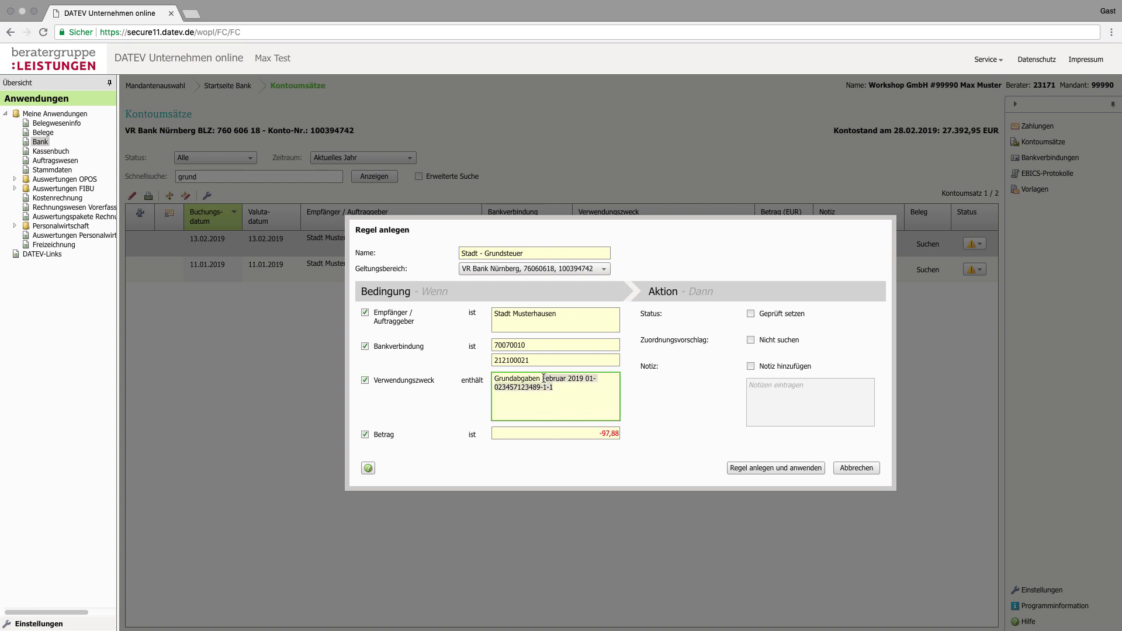
{"action": "key", "text": "BackSpace"}
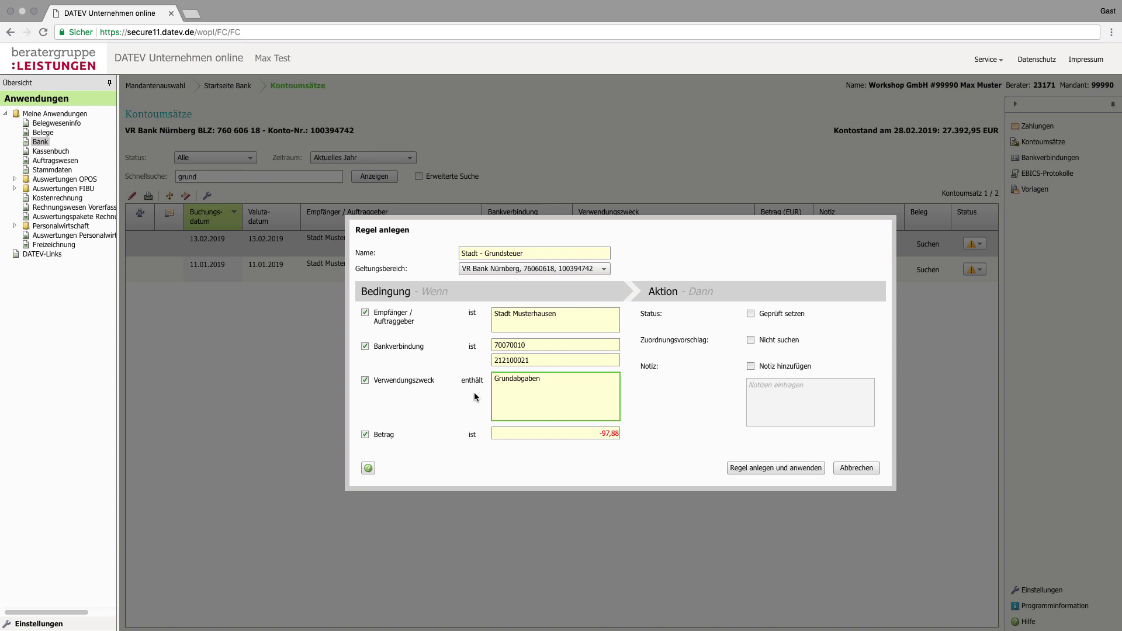
- Enable the rule's actions Geprüft setzen, Nicht suchen and Notiz hinzufügen
{"action": "left_click", "coordinate": [752, 315]}
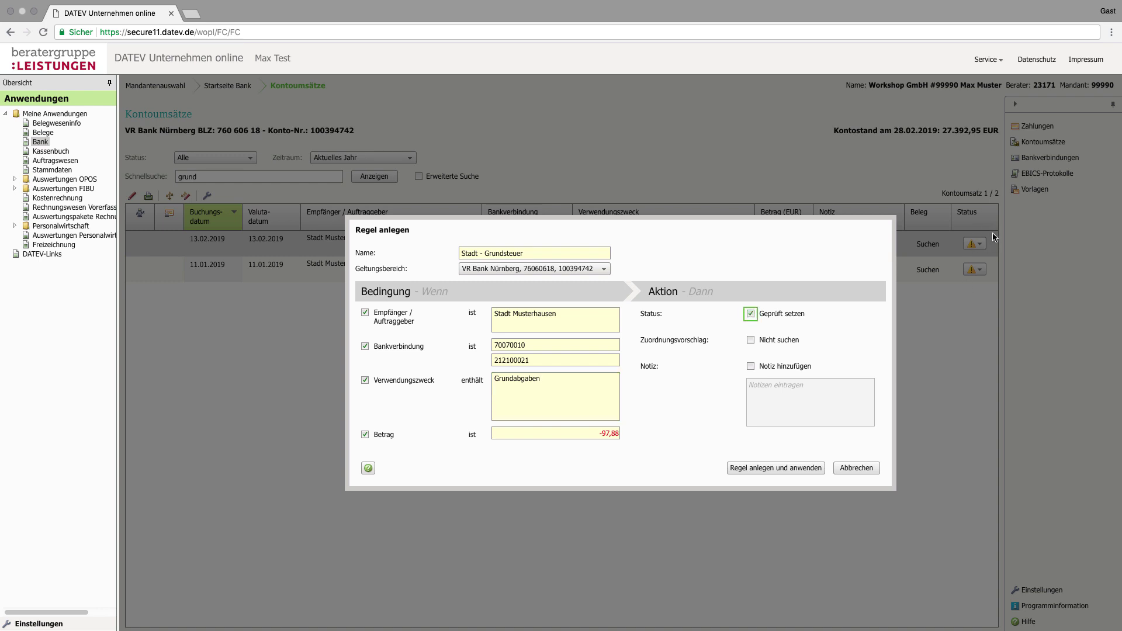
{"action": "left_click", "coordinate": [756, 342]}
{"action": "left_click", "coordinate": [753, 367]}
- Enter "Wohnhaus Teststraße" as the rule's note text, then create and apply the rule
{"action": "left_click", "coordinate": [762, 385]}
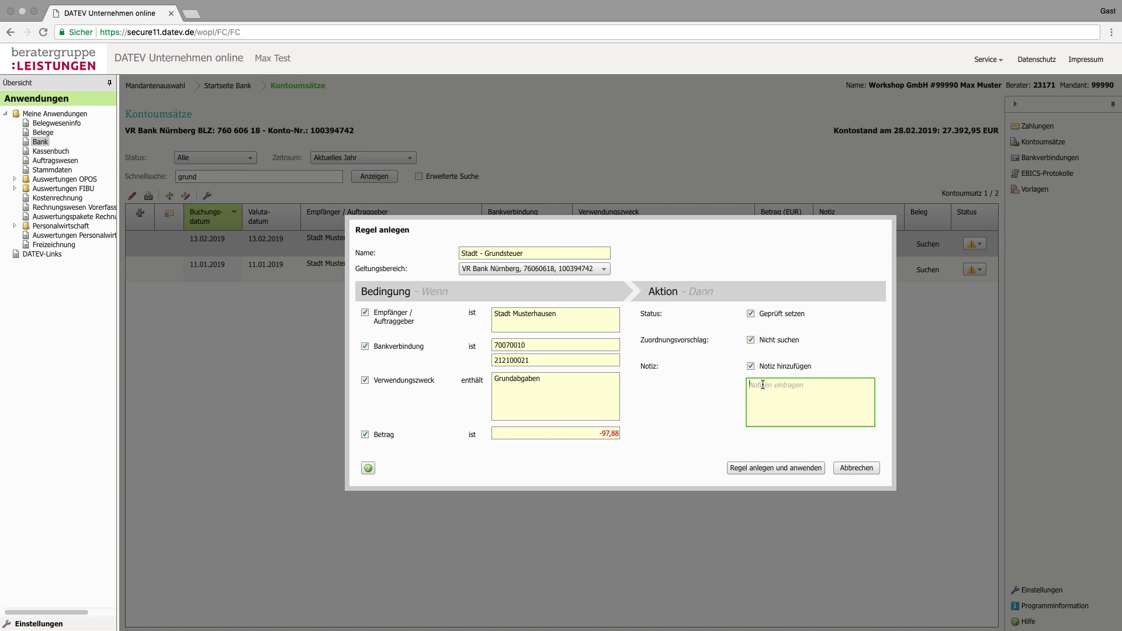
{"action": "type", "text": "Grund"}
{"action": "key", "text": "BackSpace"}
{"action": "key", "text": "BackSpace"}
{"action": "key", "text": "BackSpace"}
{"action": "key", "text": "BackSpace"}
{"action": "key", "text": "BackSpace"}
{"action": "type", "text": "Wohnhaus Teststraße"}
{"action": "left_click", "coordinate": [787, 469]}
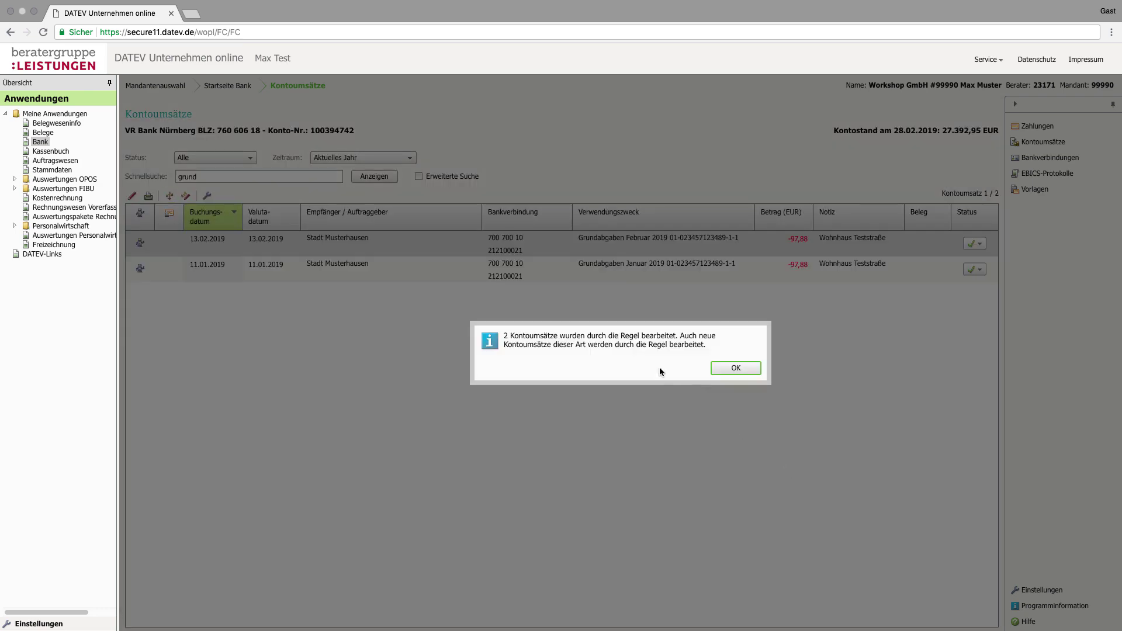
{"action": "left_click", "coordinate": [731, 368]}
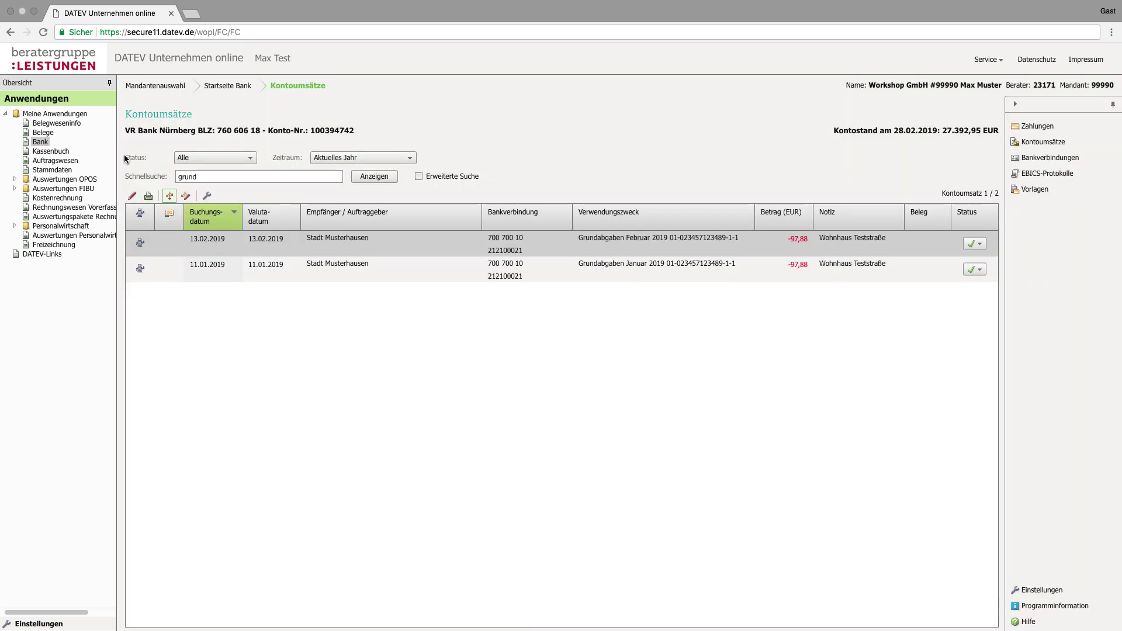
- Clear the quick search term and display the account transactions without a search filter
{"action": "left_click", "coordinate": [156, 182]}
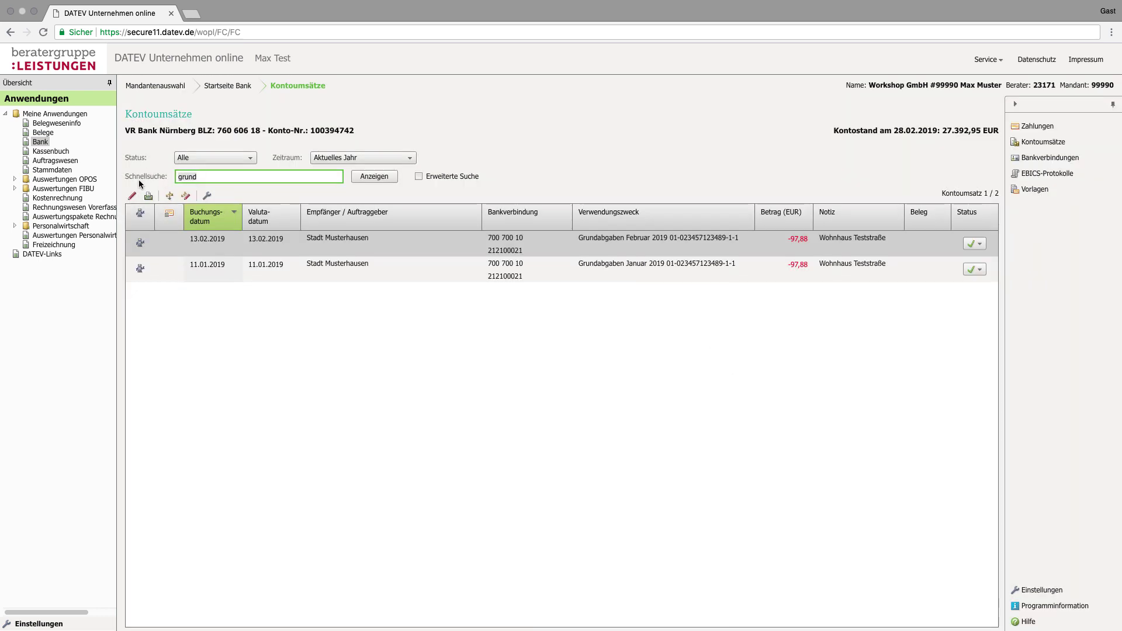
{"action": "key", "text": "BackSpace"}
{"action": "key", "text": "BackSpace"}
{"action": "key", "text": "BackSpace"}
{"action": "key", "text": "BackSpace"}
{"action": "key", "text": "BackSpace"}
{"action": "left_click", "coordinate": [368, 181]}
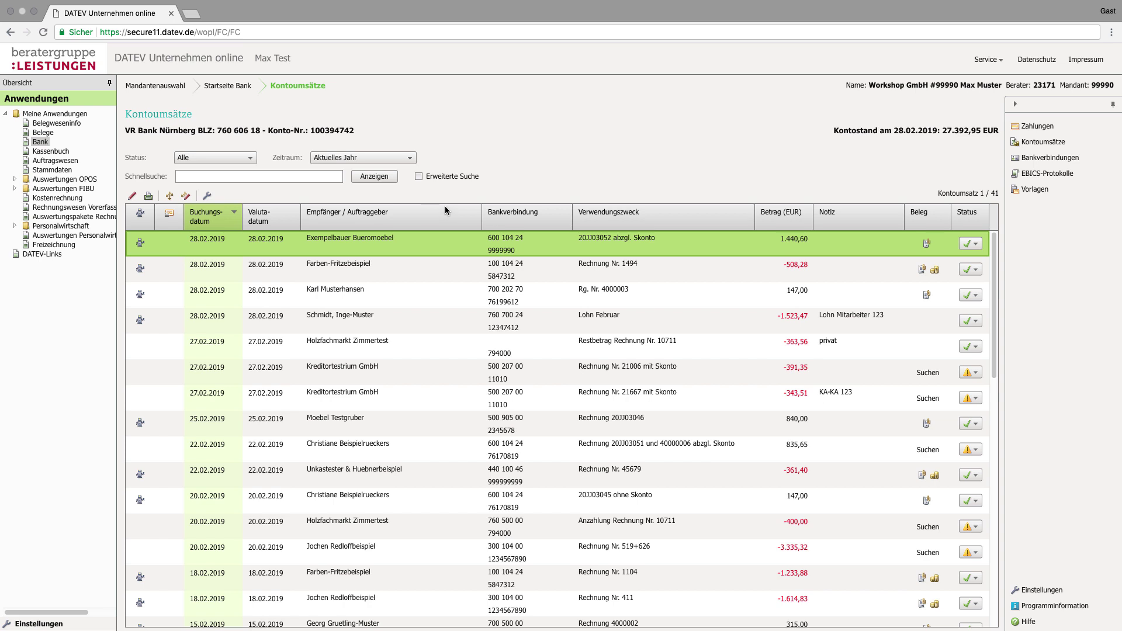
- Filter the current year's account transactions to the status "ungeprüfte"
{"action": "left_click", "coordinate": [183, 158]}
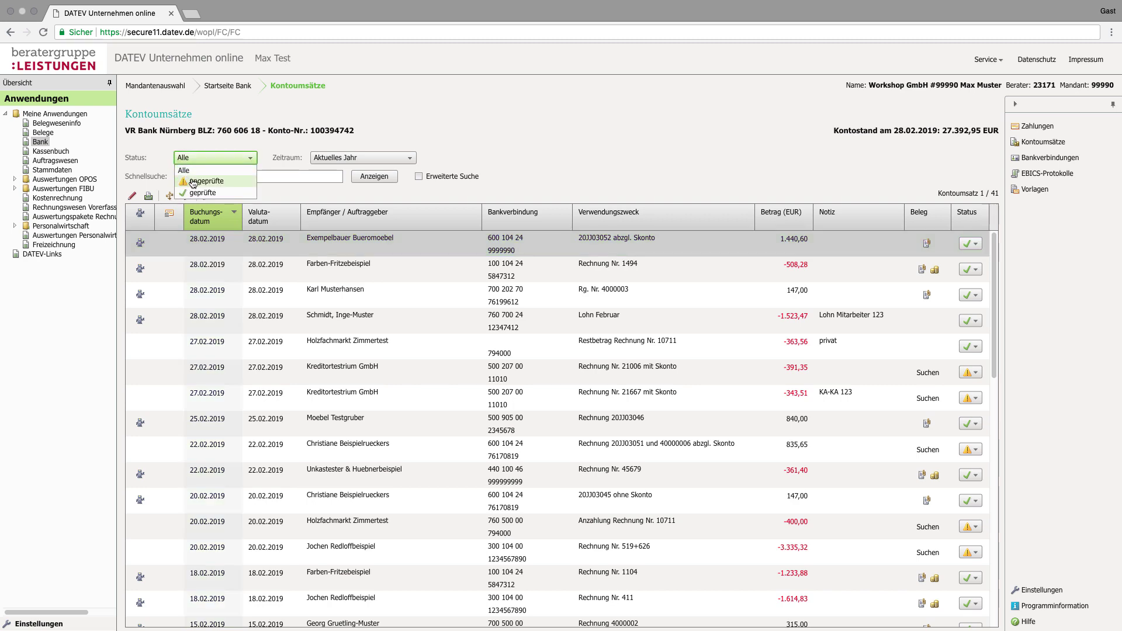
{"action": "left_click", "coordinate": [193, 182]}
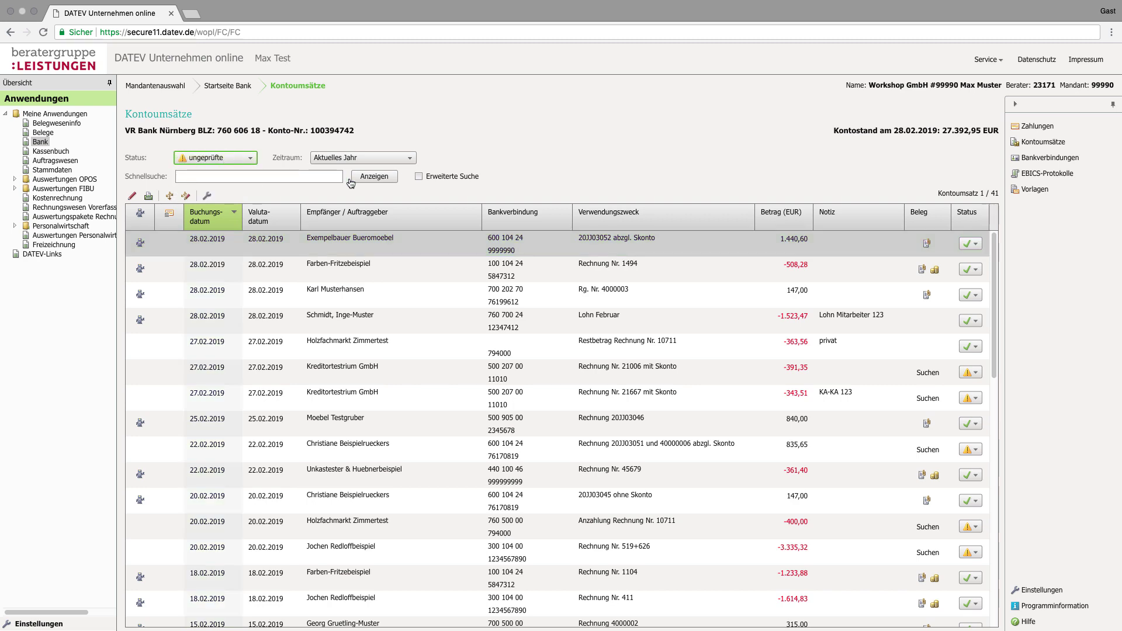
{"action": "left_click", "coordinate": [370, 177]}
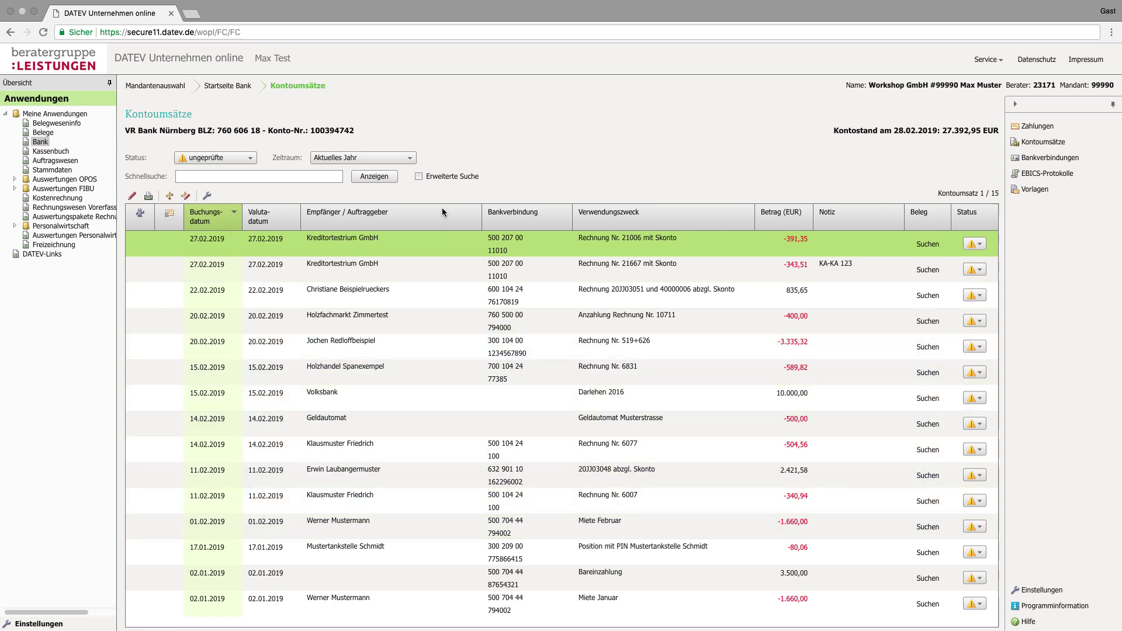
- Open the supplier invoices awaiting transfer in Belege and sort the list by Geschäftspartner-Name
{"action": "left_click", "coordinate": [246, 88]}
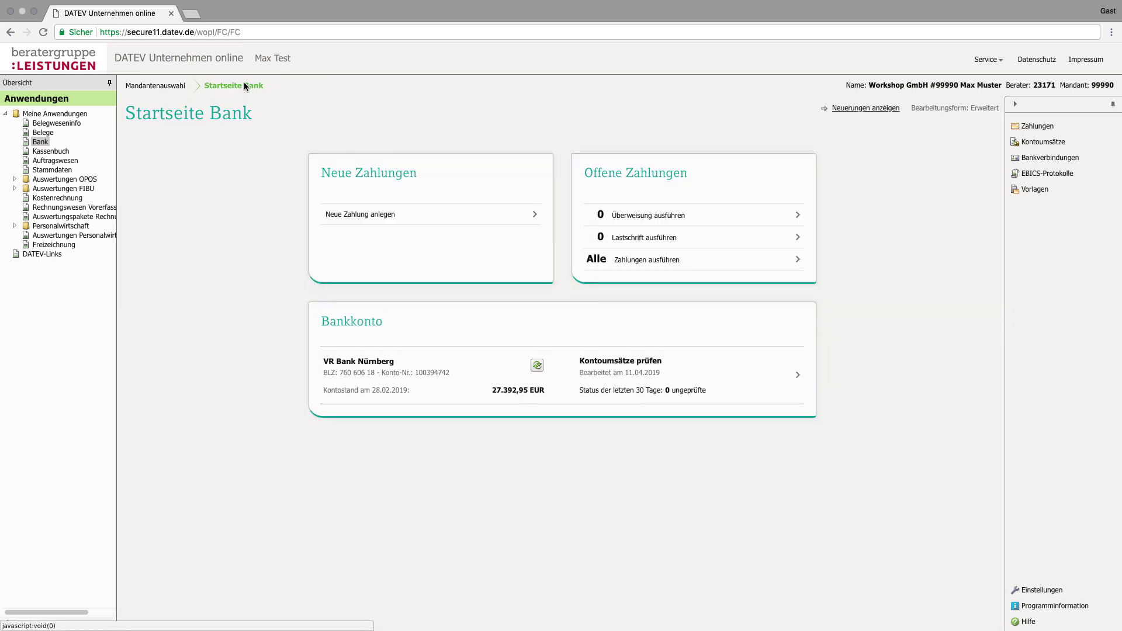
{"action": "left_click", "coordinate": [41, 133]}
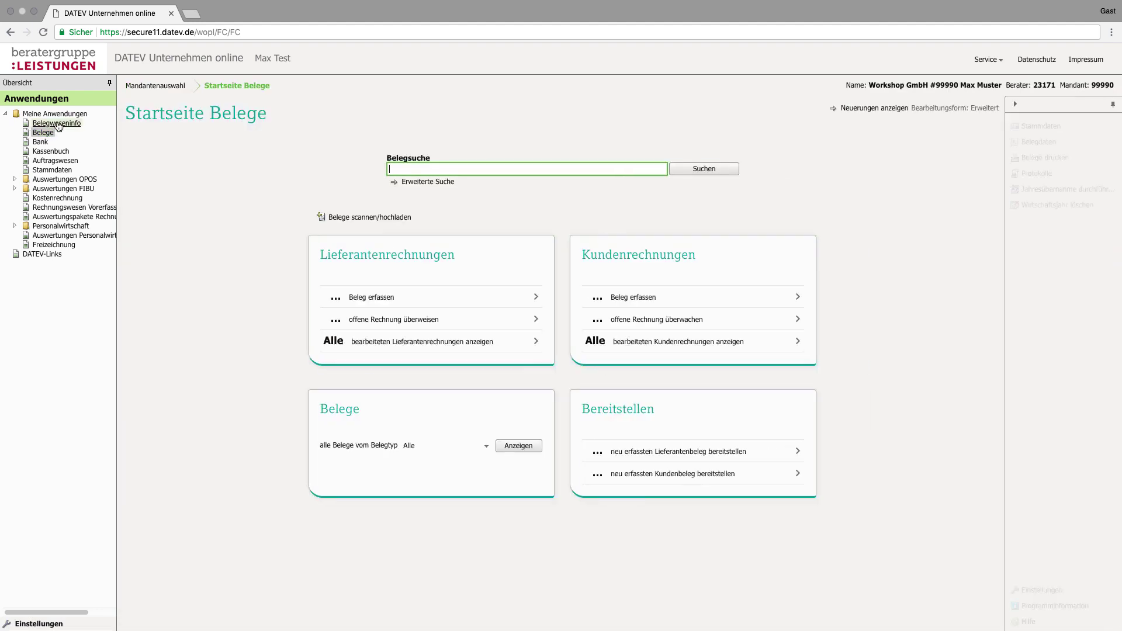
{"action": "left_click", "coordinate": [383, 325]}
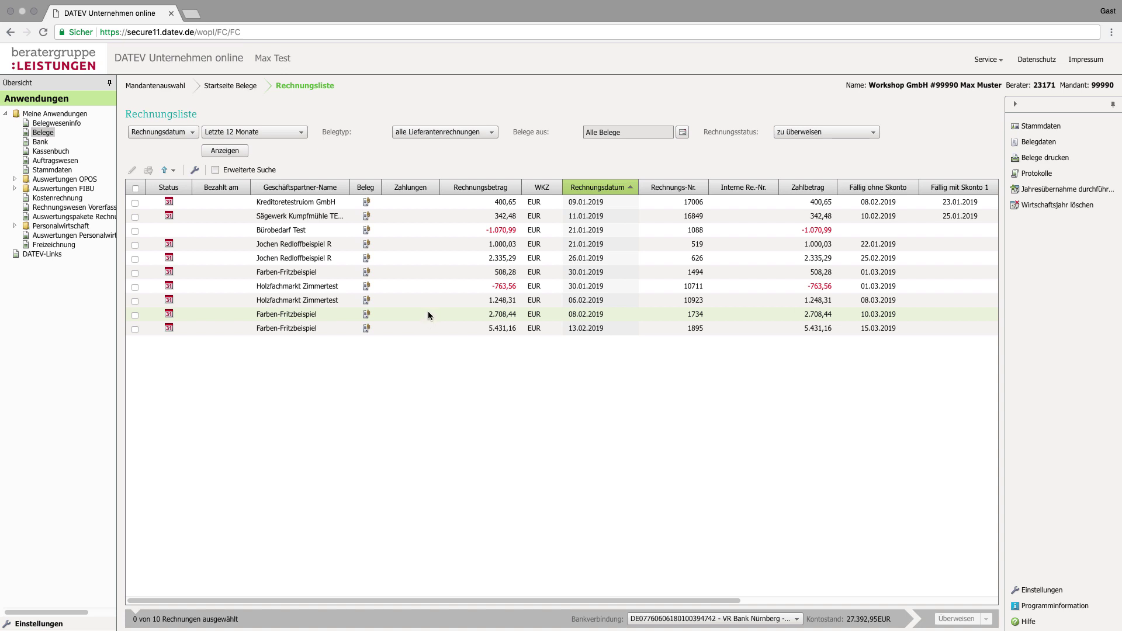
{"action": "left_click", "coordinate": [321, 187]}
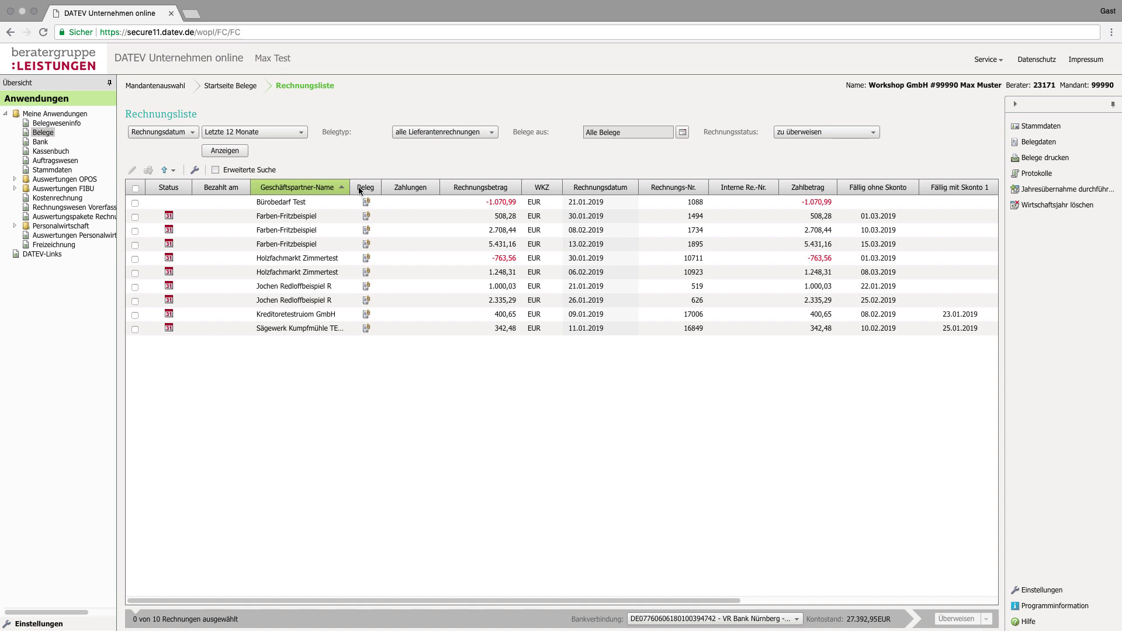
- Transfer the three Farben-Fritzbeispiel invoices with "Sofort an die Bank senden" and save them as a payment order without an execution date
{"action": "left_click", "coordinate": [135, 216]}
{"action": "left_click", "coordinate": [135, 231]}
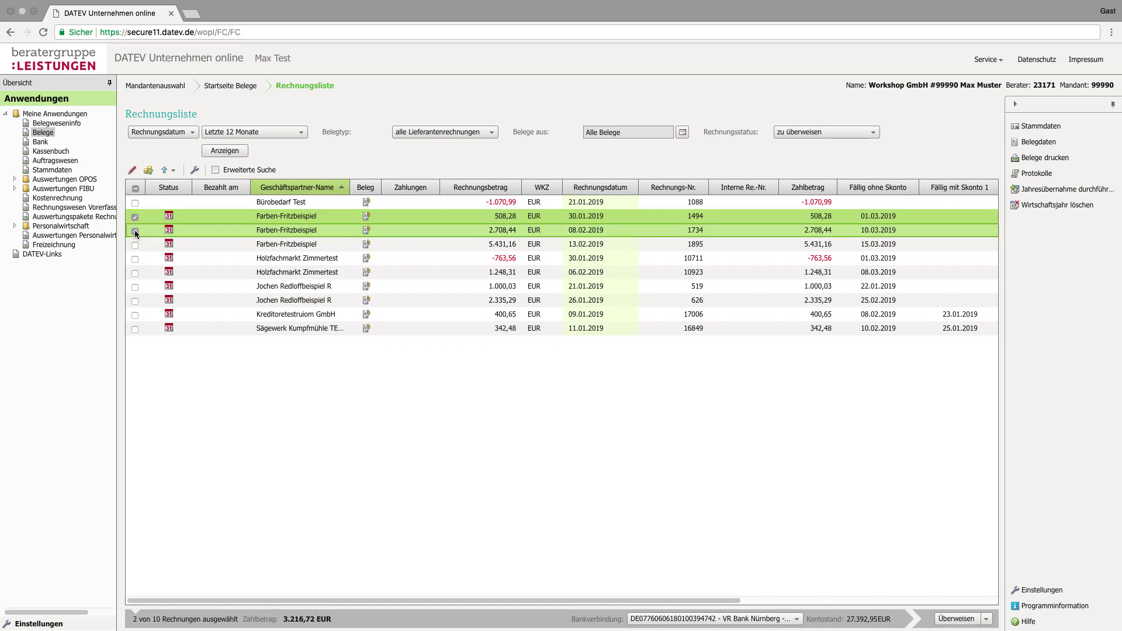
{"action": "left_click", "coordinate": [135, 245]}
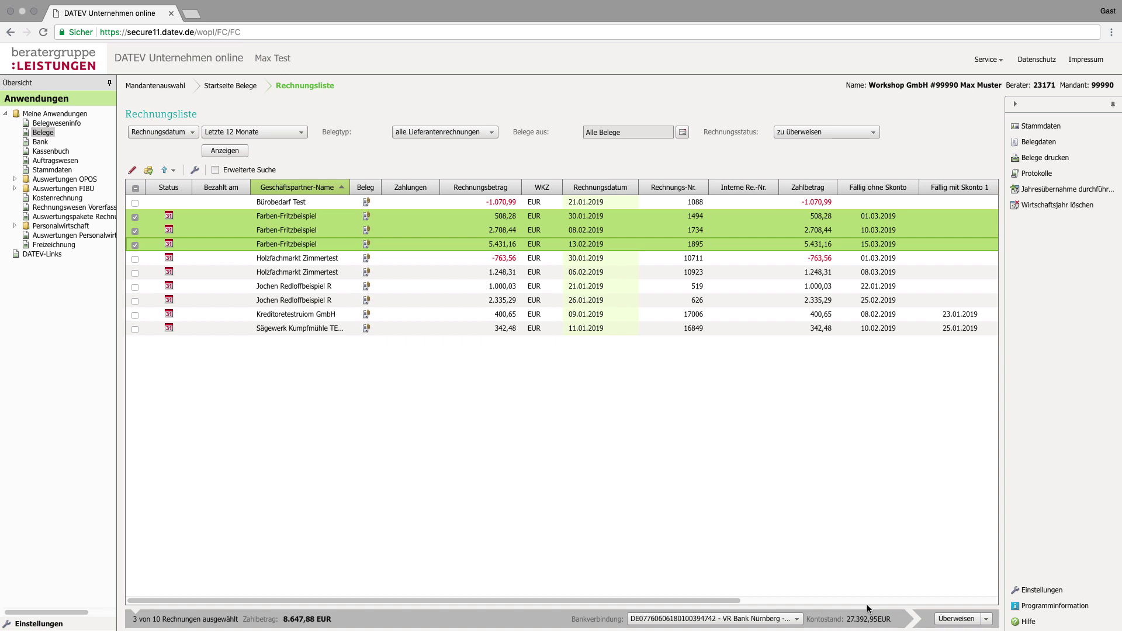
{"action": "left_click", "coordinate": [956, 619]}
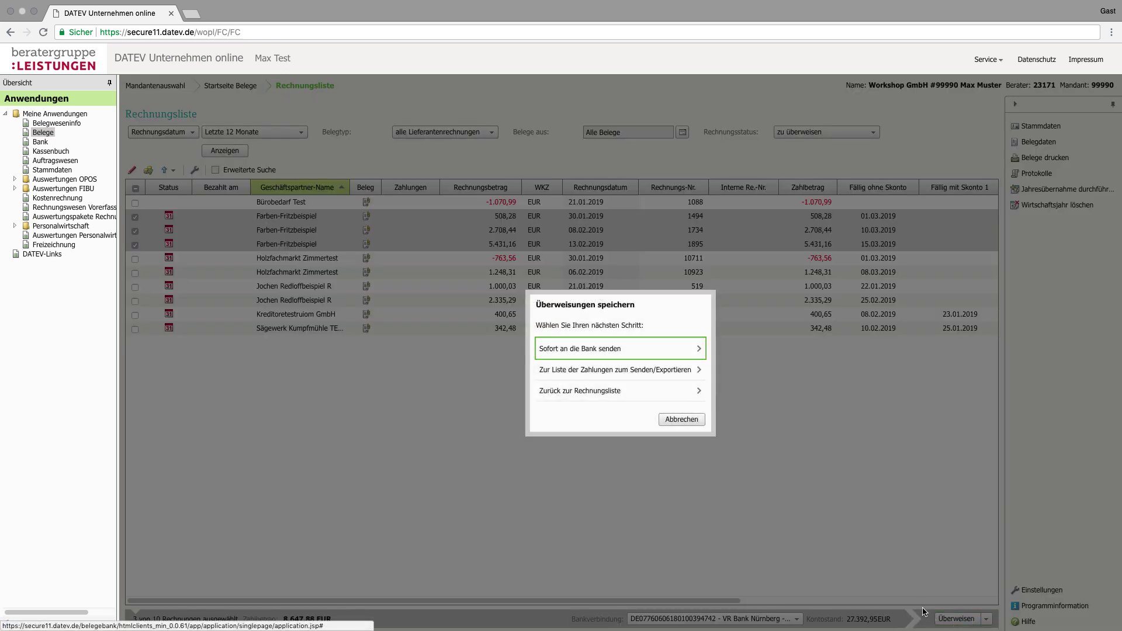
{"action": "left_click", "coordinate": [572, 351]}
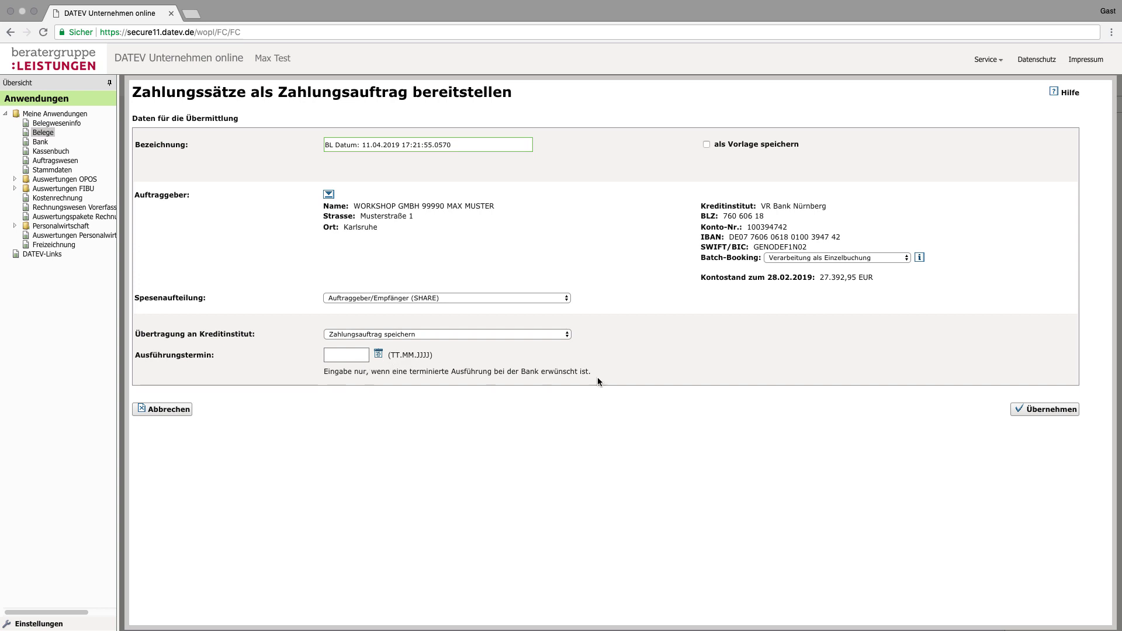
{"action": "left_click", "coordinate": [1043, 411]}
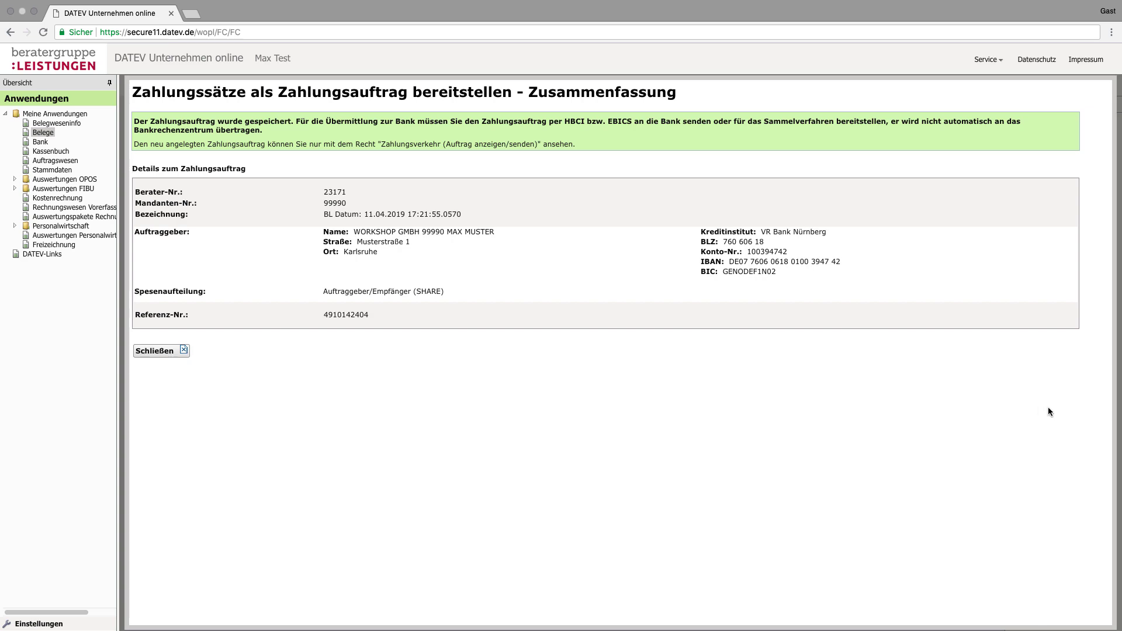
{"action": "left_click", "coordinate": [157, 351]}
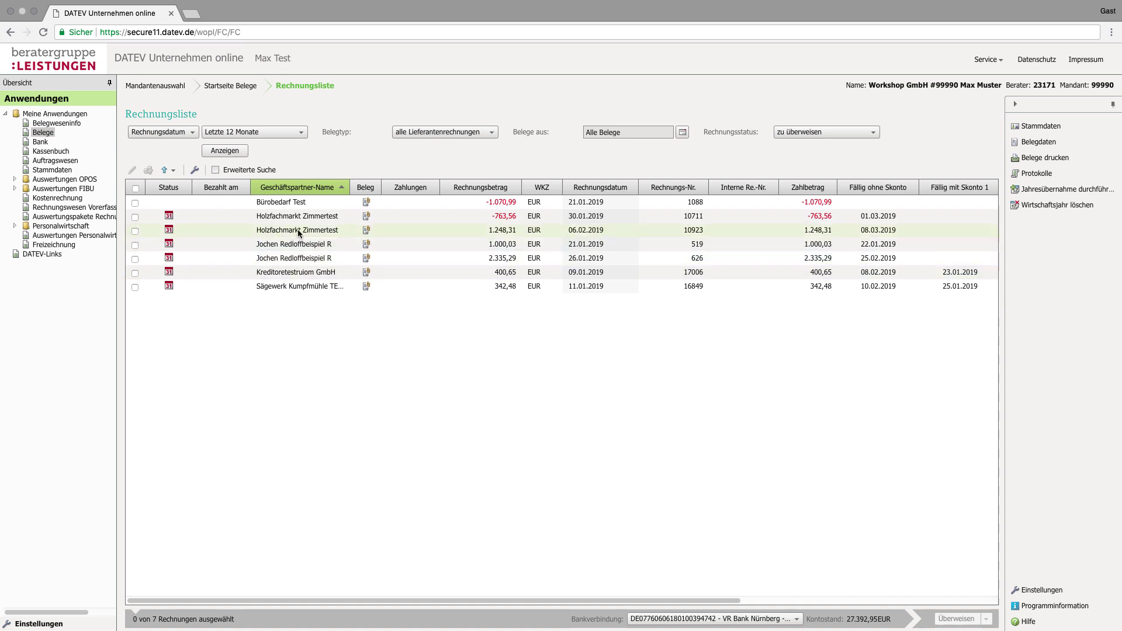
- Select both Holzfachmarkt Zimmertest invoices and start their joint transfer with "Sofort an die Bank senden"
{"action": "left_click", "coordinate": [133, 230]}
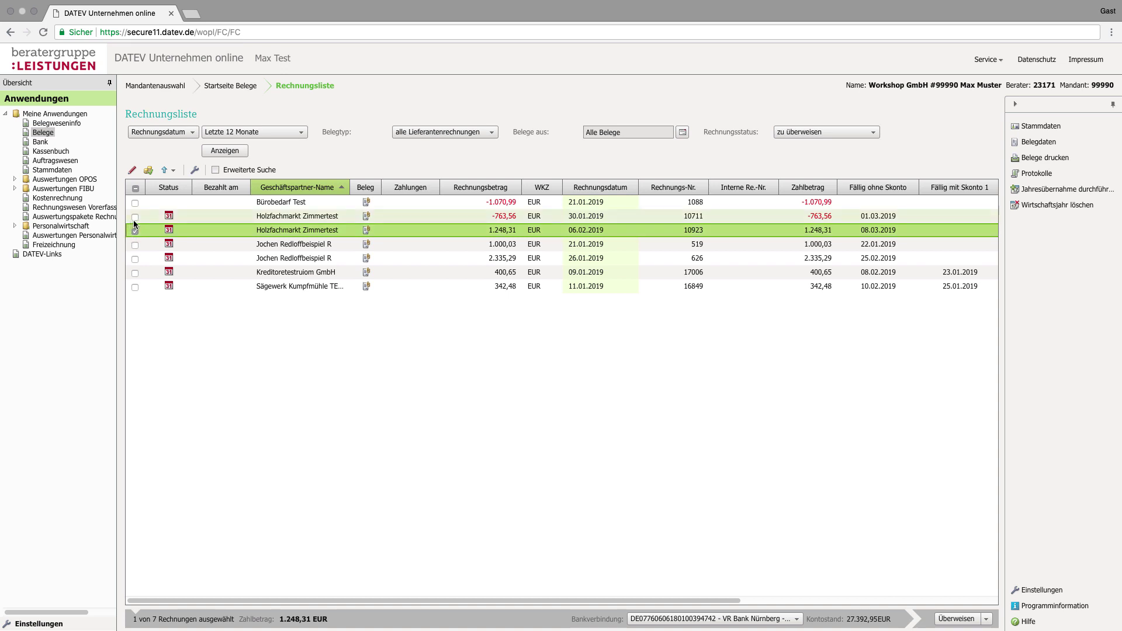
{"action": "left_click", "coordinate": [135, 230]}
{"action": "left_click", "coordinate": [135, 217]}
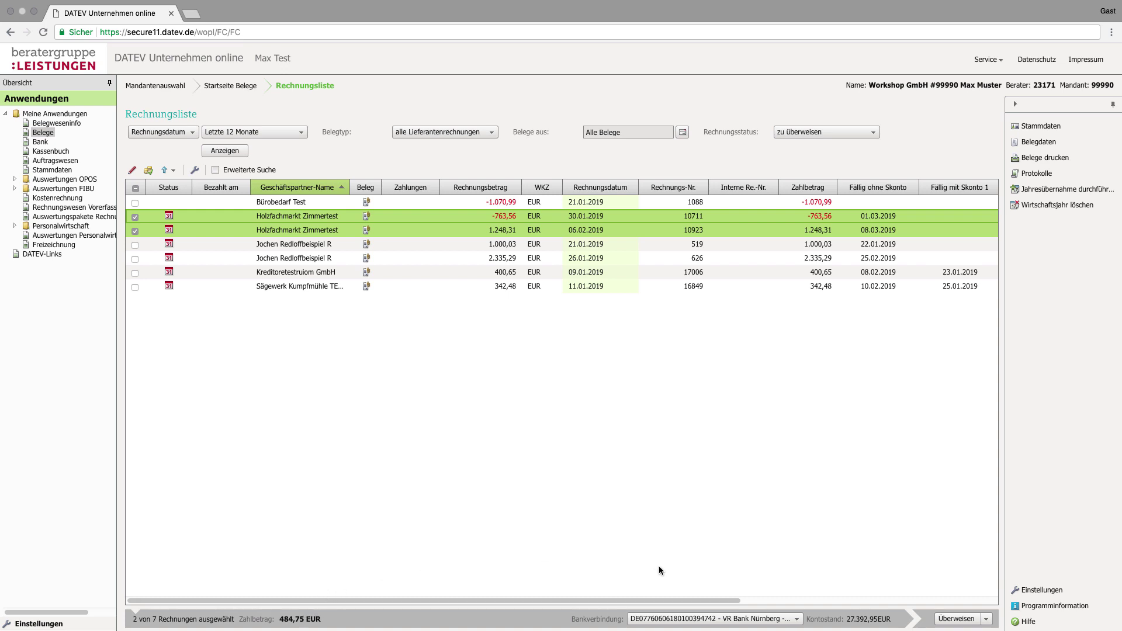
{"action": "left_click", "coordinate": [952, 620]}
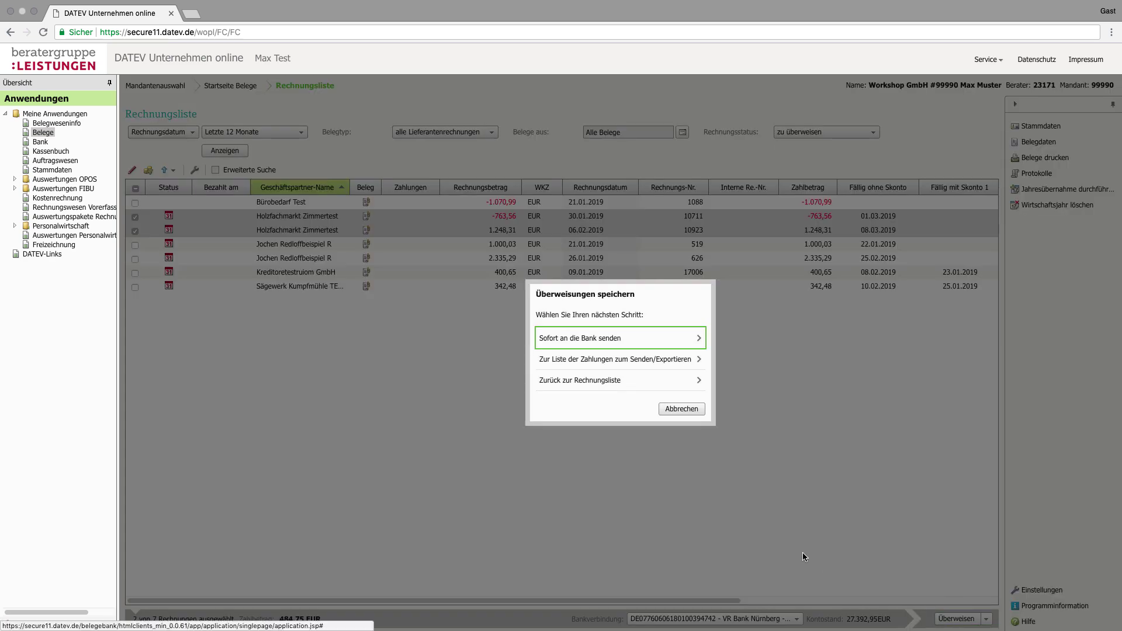
{"action": "left_click", "coordinate": [570, 337]}
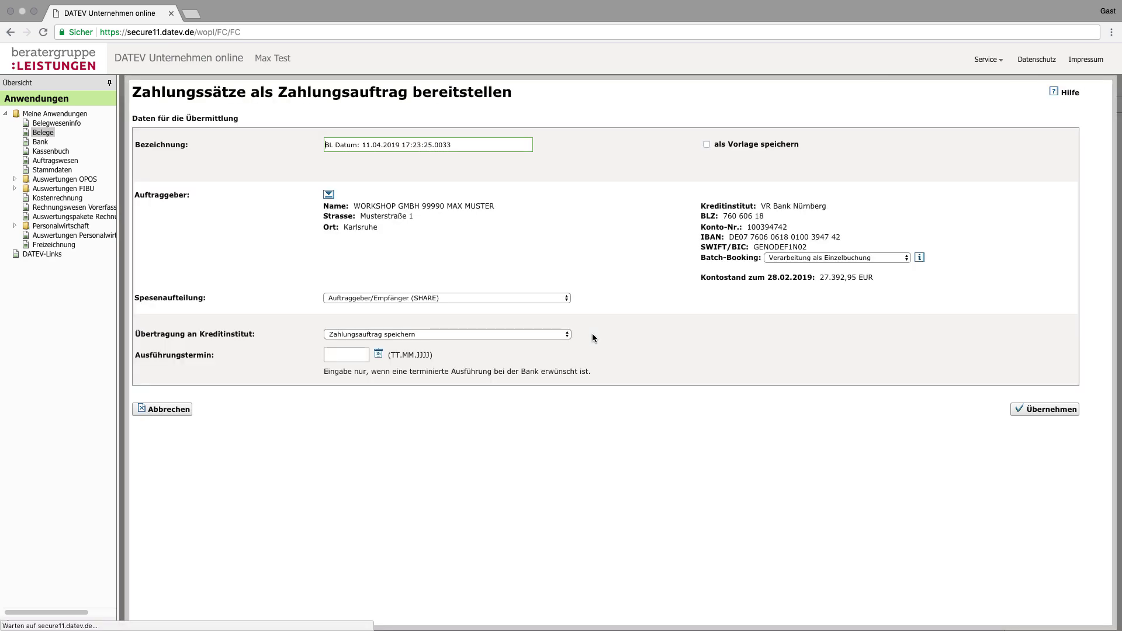
- Set the payment order's Ausführungstermin to 15.04.2019, save the order and close its summary
{"action": "left_click", "coordinate": [354, 356]}
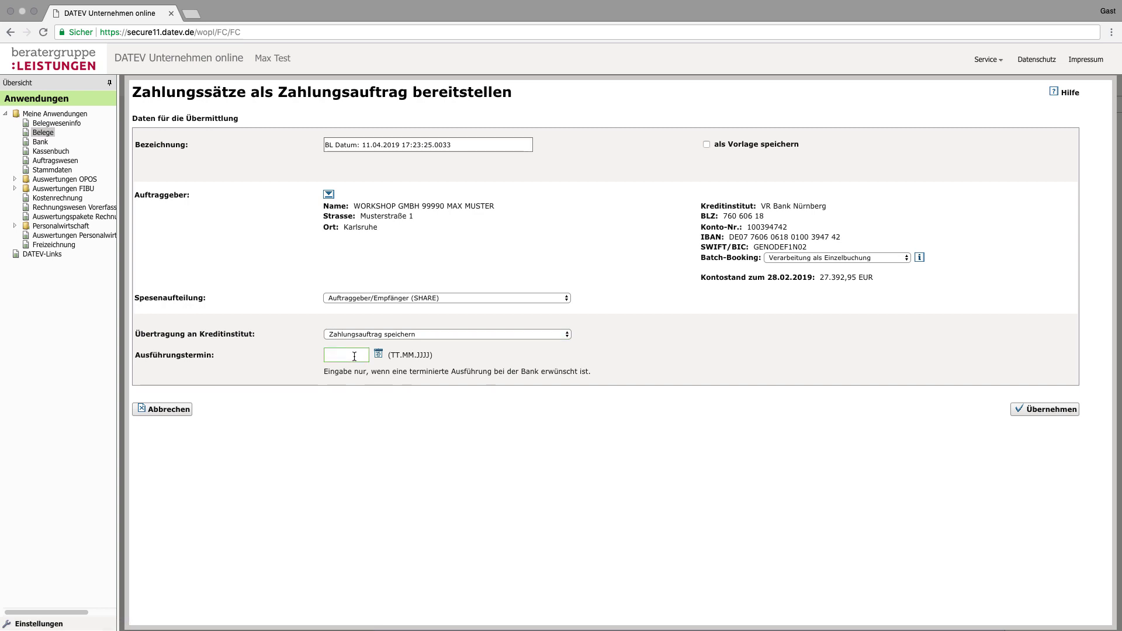
{"action": "type", "text": "15.04.2019"}
{"action": "left_click", "coordinate": [1044, 411]}
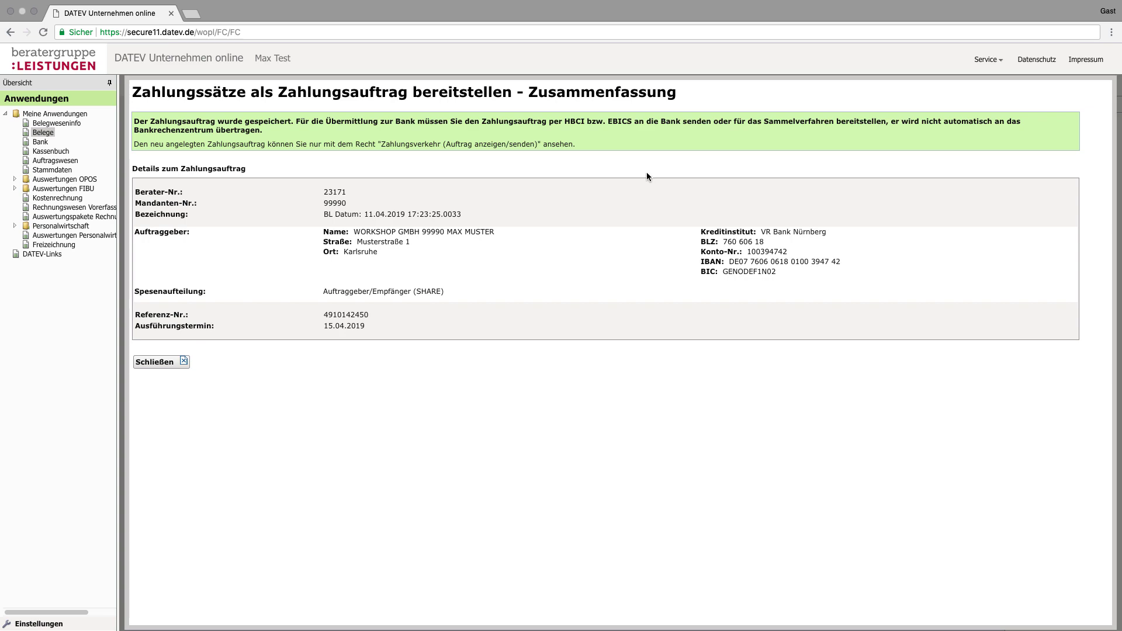
{"action": "left_click", "coordinate": [162, 363]}
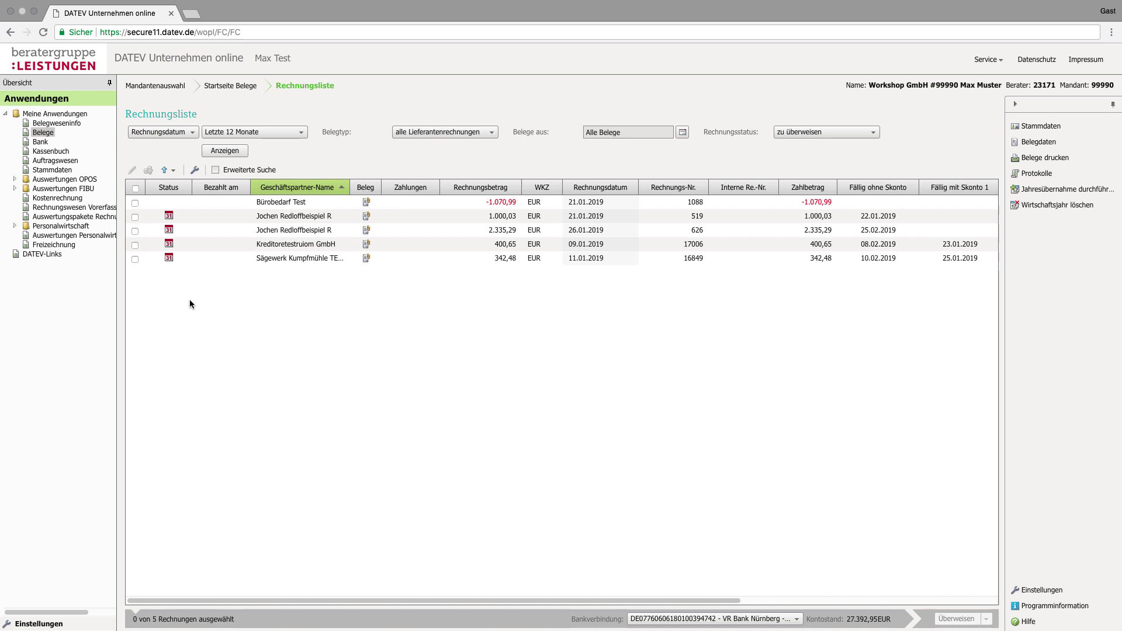
- Enter a partial transfer of 300,00 EUR for the 1.000,03 EUR invoice of 21.01.2019, with Wiedervorlage on 12.04.2019
{"action": "left_click", "coordinate": [135, 217]}
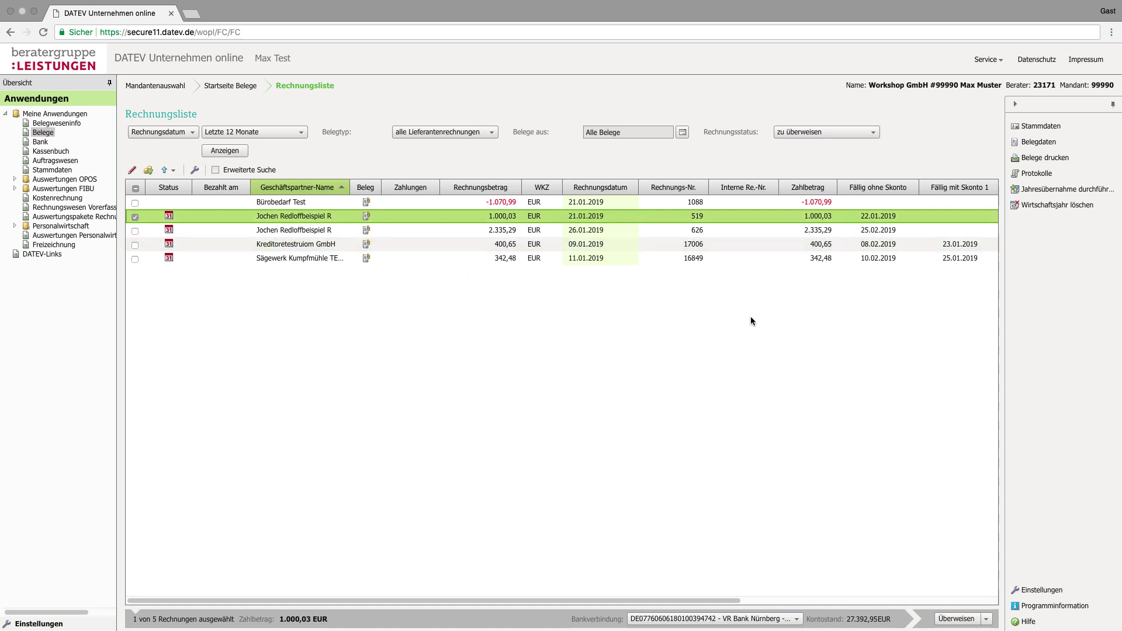
{"action": "left_click", "coordinate": [986, 619]}
{"action": "left_click", "coordinate": [986, 608]}
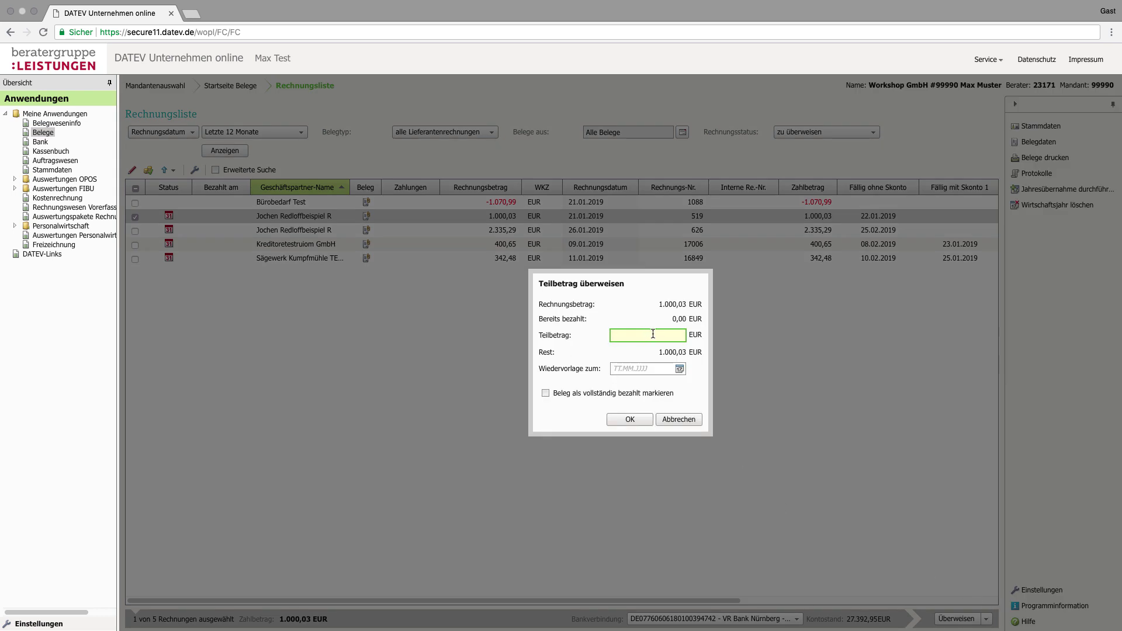
{"action": "type", "text": "300,00"}
{"action": "left_click", "coordinate": [636, 366]}
{"action": "left_click", "coordinate": [679, 369]}
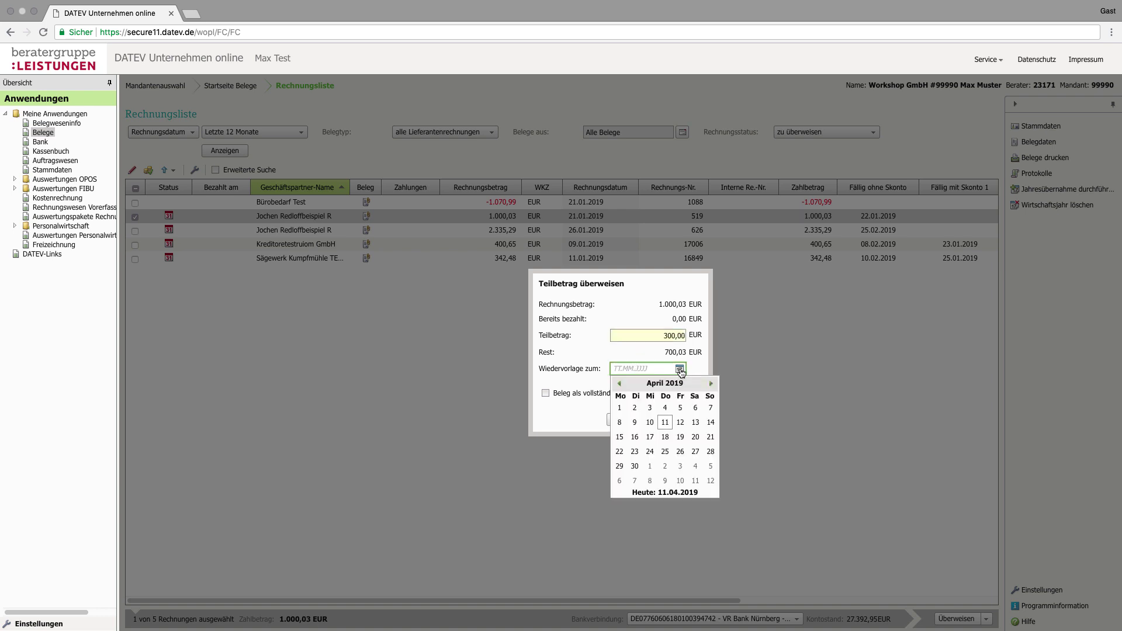
{"action": "left_click", "coordinate": [680, 423]}
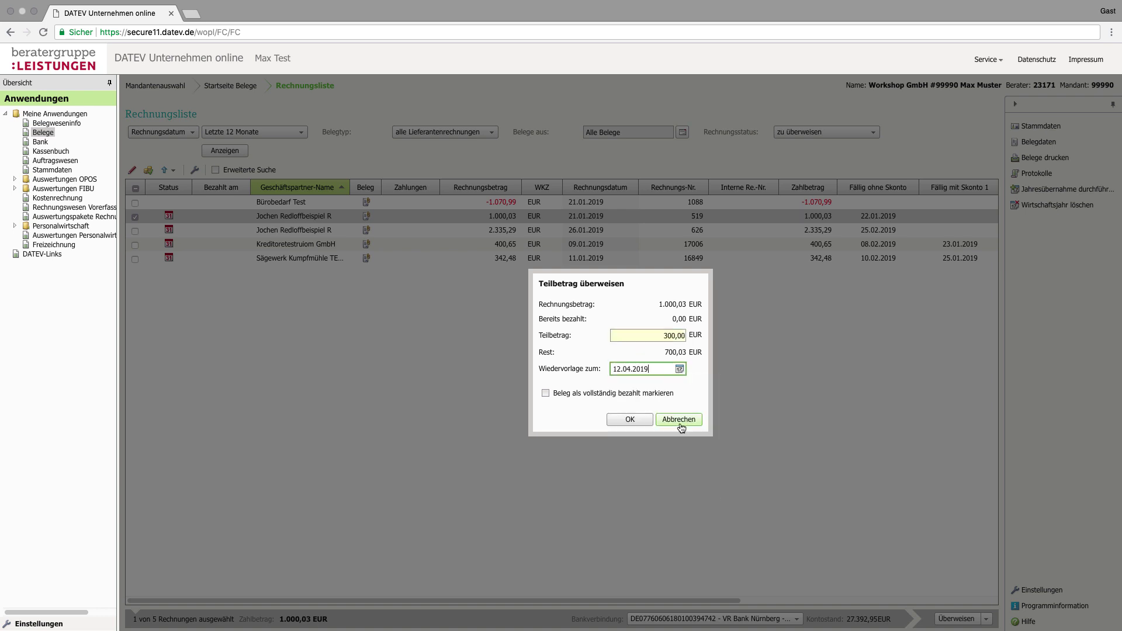
{"action": "left_click", "coordinate": [629, 421]}
- Choose "Sofort an die Bank senden" for the partial transfer, save its payment order and close the summary
{"action": "left_click", "coordinate": [596, 340]}
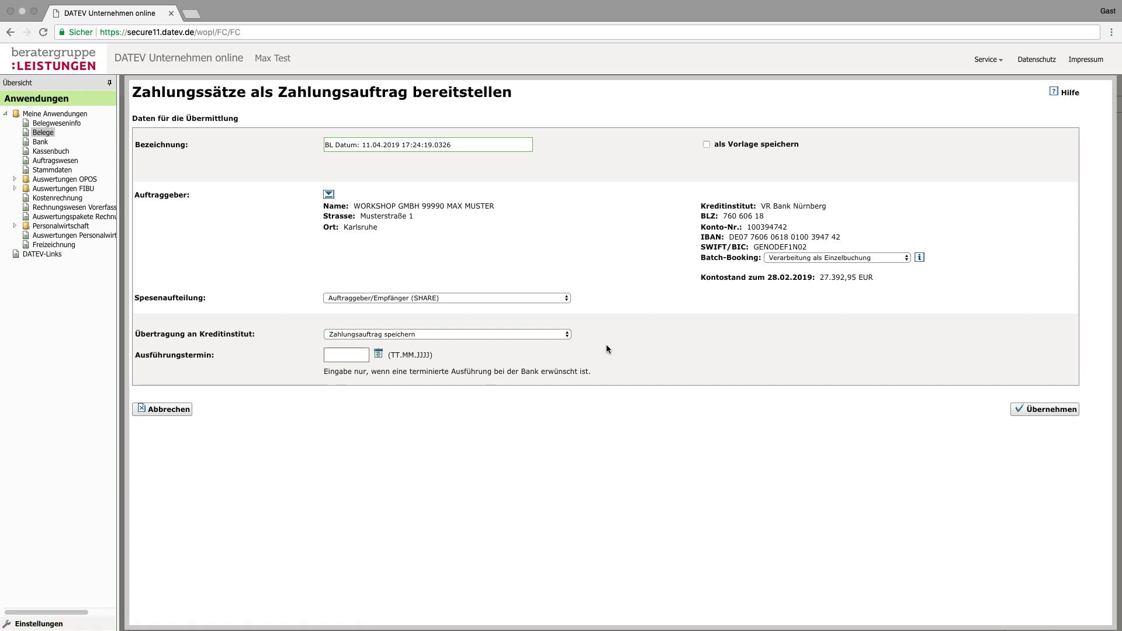
{"action": "left_click", "coordinate": [1061, 416]}
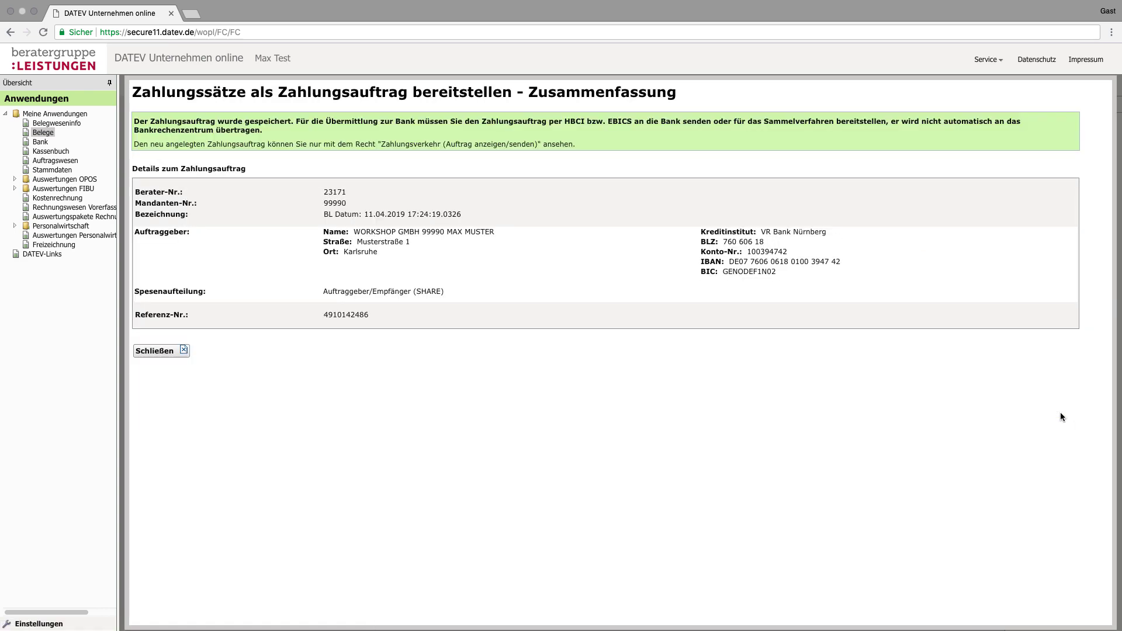
{"action": "left_click", "coordinate": [159, 350]}
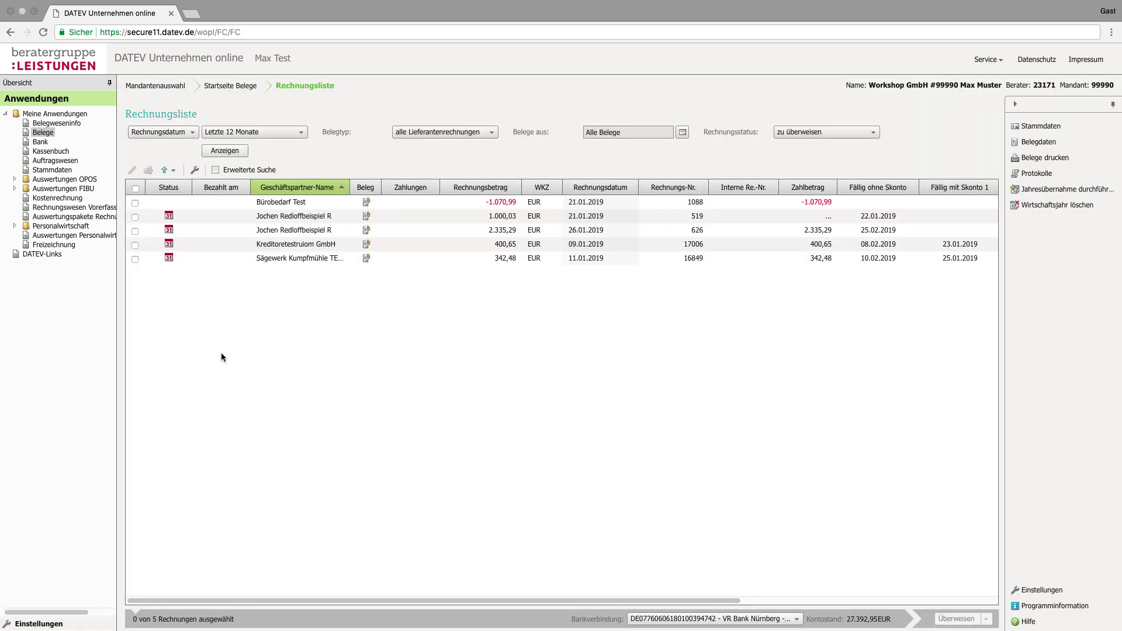
- Enter a partial transfer of 100,65 EUR for the Kreditoretestruiom GmbH invoice only, with Wiedervorlage on 22.04.2019
{"action": "left_click", "coordinate": [190, 220]}
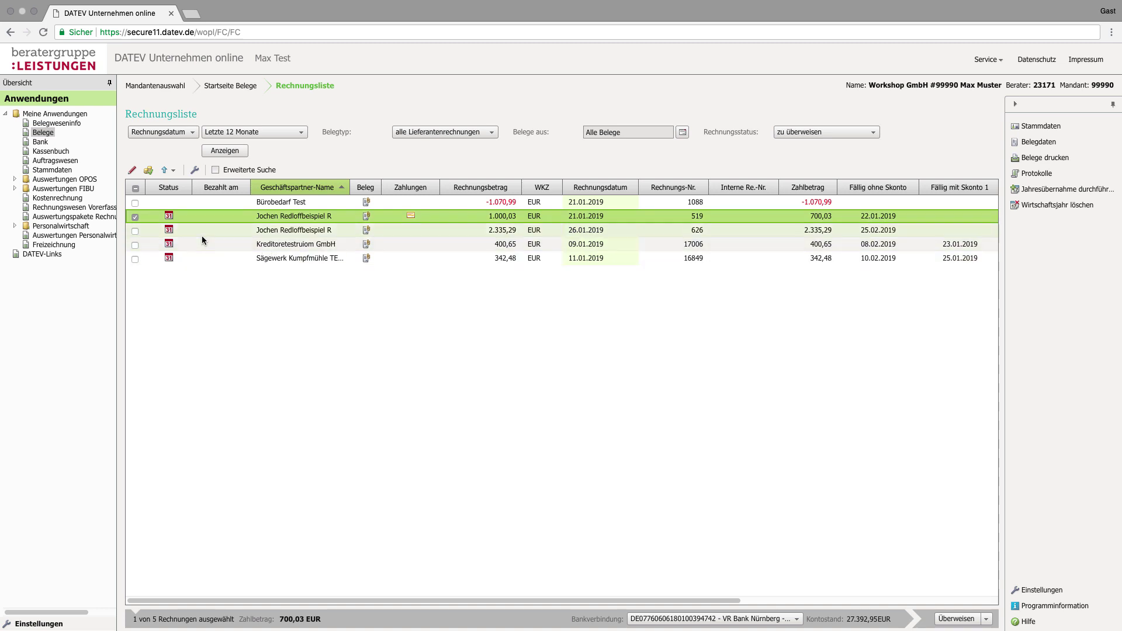
{"action": "left_click", "coordinate": [135, 245]}
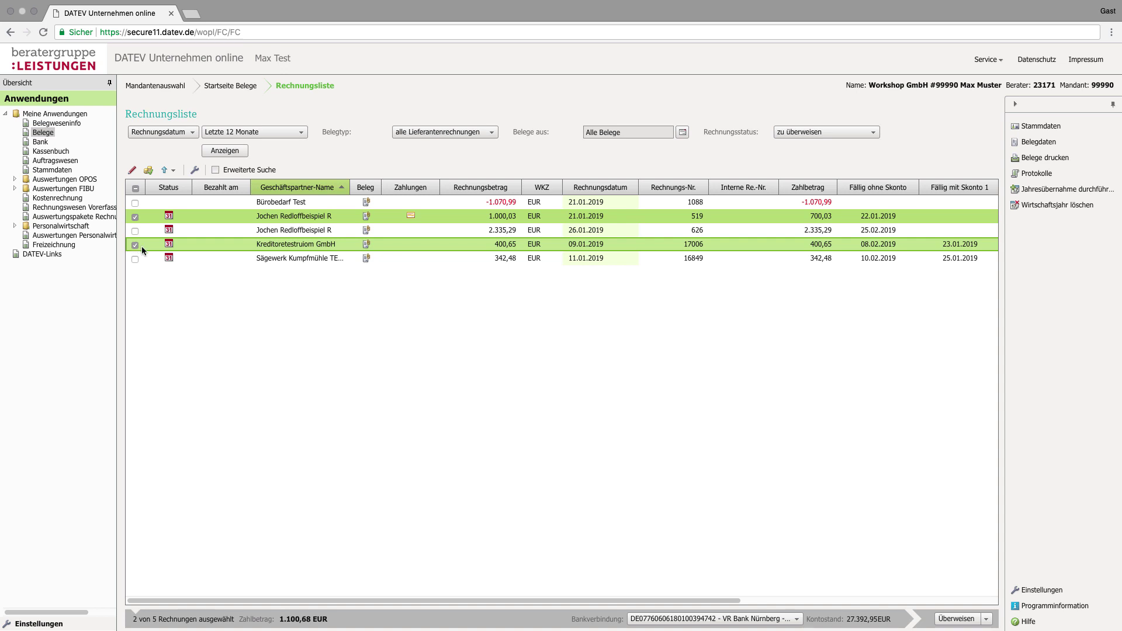
{"action": "left_click", "coordinate": [135, 217]}
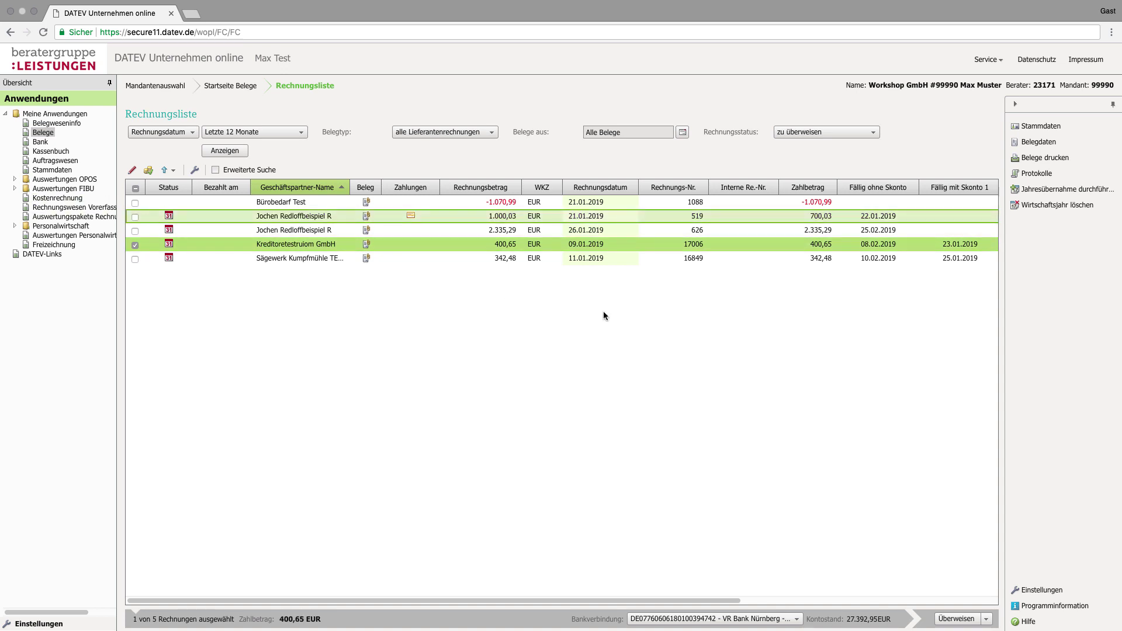
{"action": "left_click", "coordinate": [986, 619]}
{"action": "left_click", "coordinate": [974, 611]}
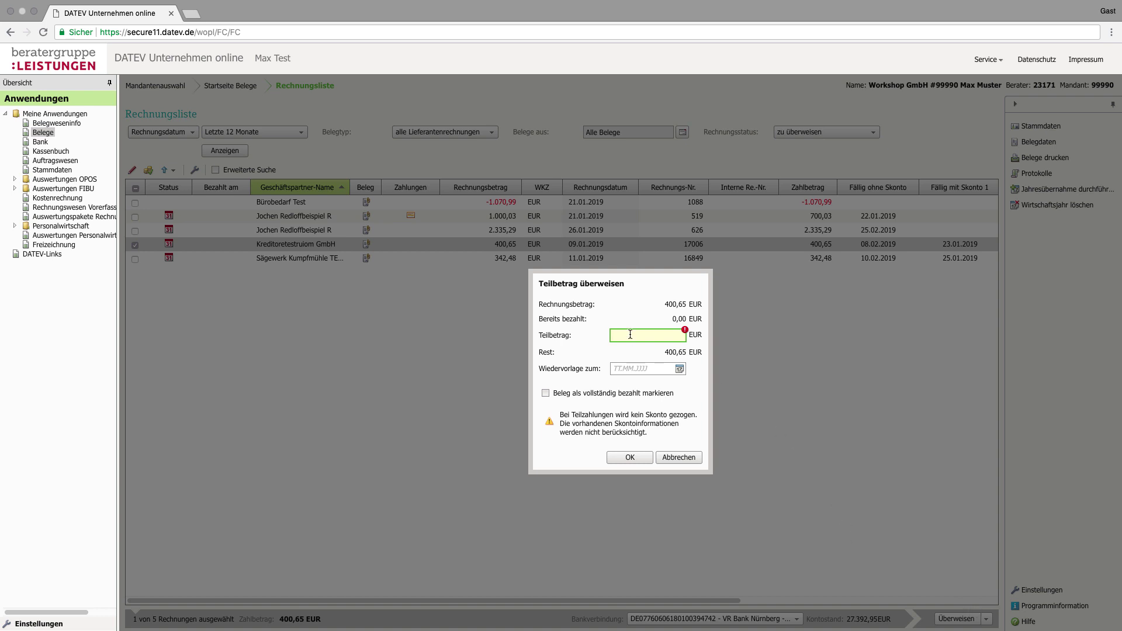
{"action": "left_click", "coordinate": [635, 336]}
{"action": "type", "text": "100,65"}
{"action": "left_click", "coordinate": [641, 367]}
{"action": "left_click", "coordinate": [679, 369]}
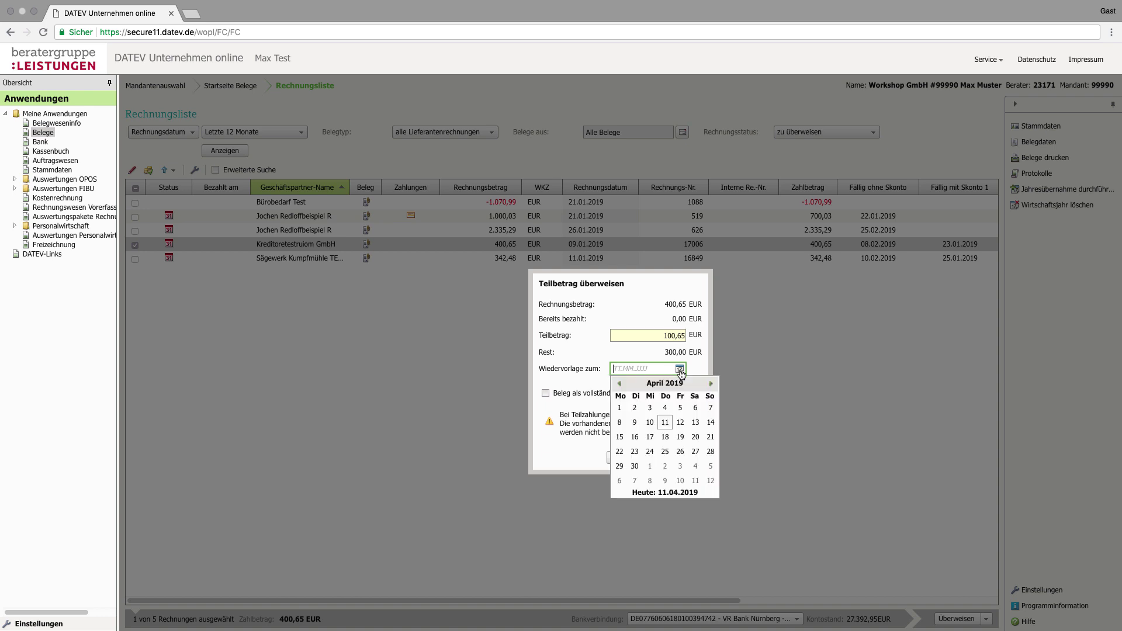
{"action": "left_click", "coordinate": [622, 452]}
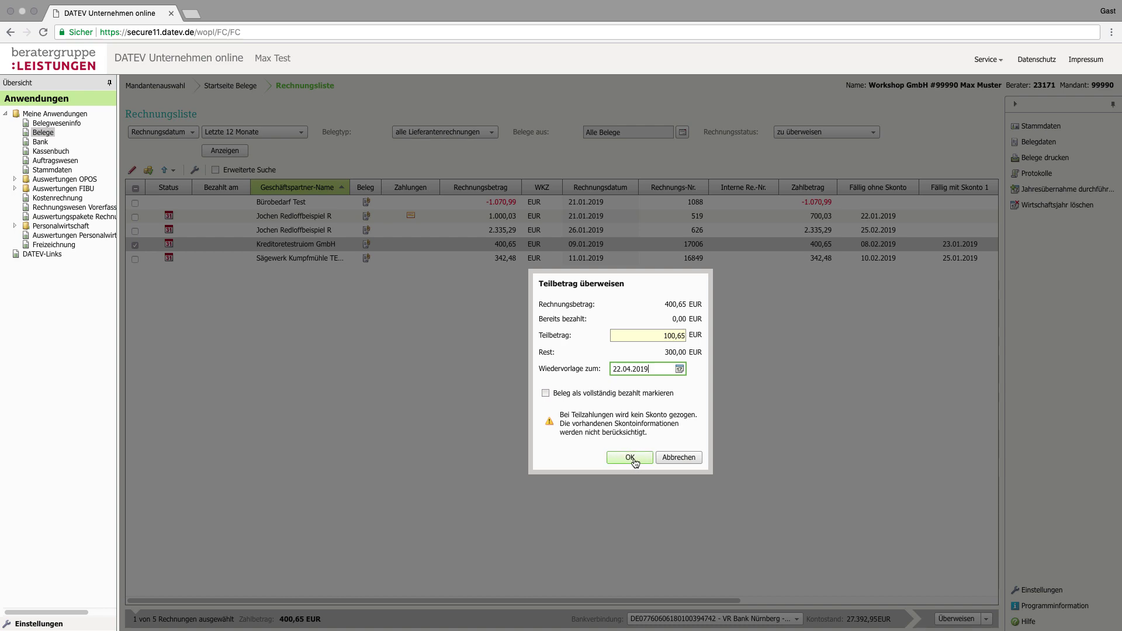
{"action": "left_click", "coordinate": [631, 459]}
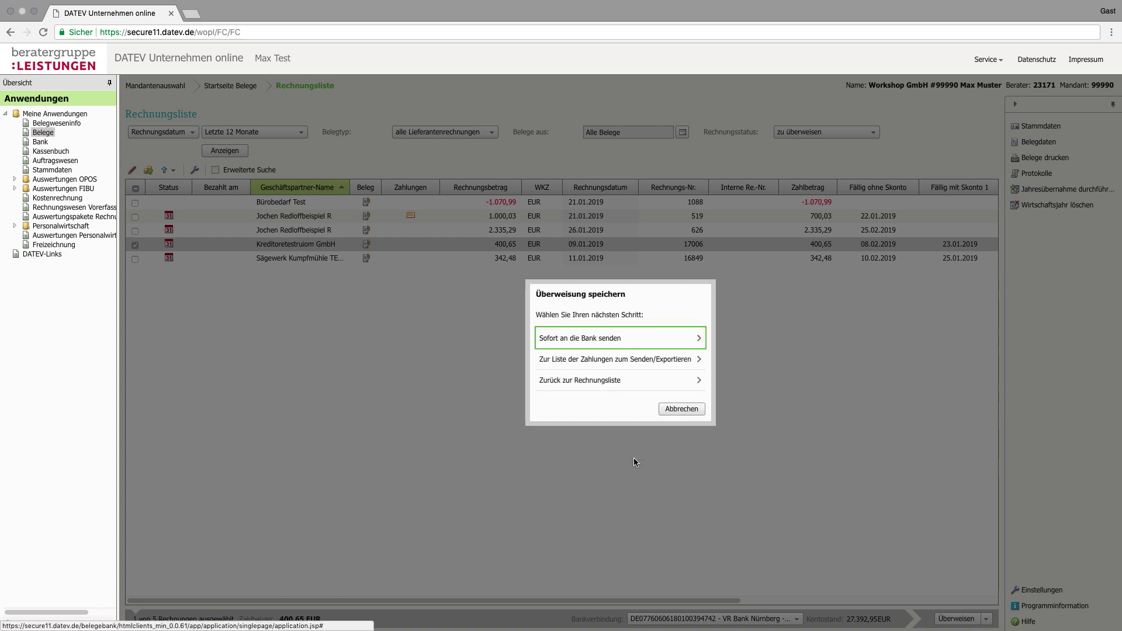
- Choose "Sofort an die Bank senden" for the Kreditoretestruiom GmbH partial transfer, save its payment order and close the summary
{"action": "left_click", "coordinate": [635, 339]}
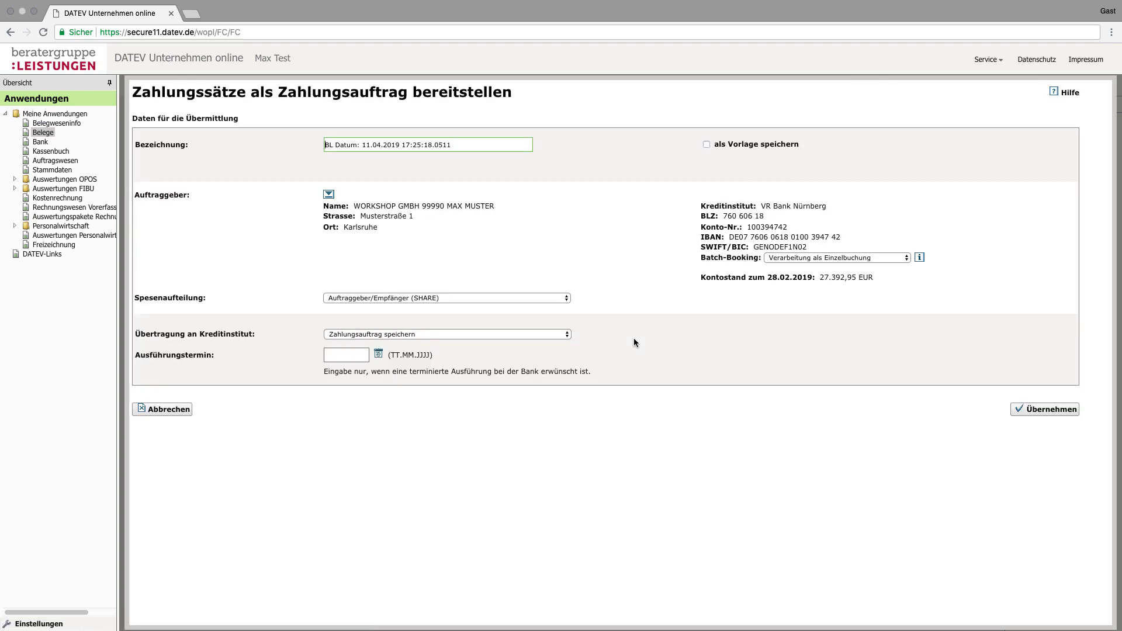
{"action": "left_click", "coordinate": [1059, 410]}
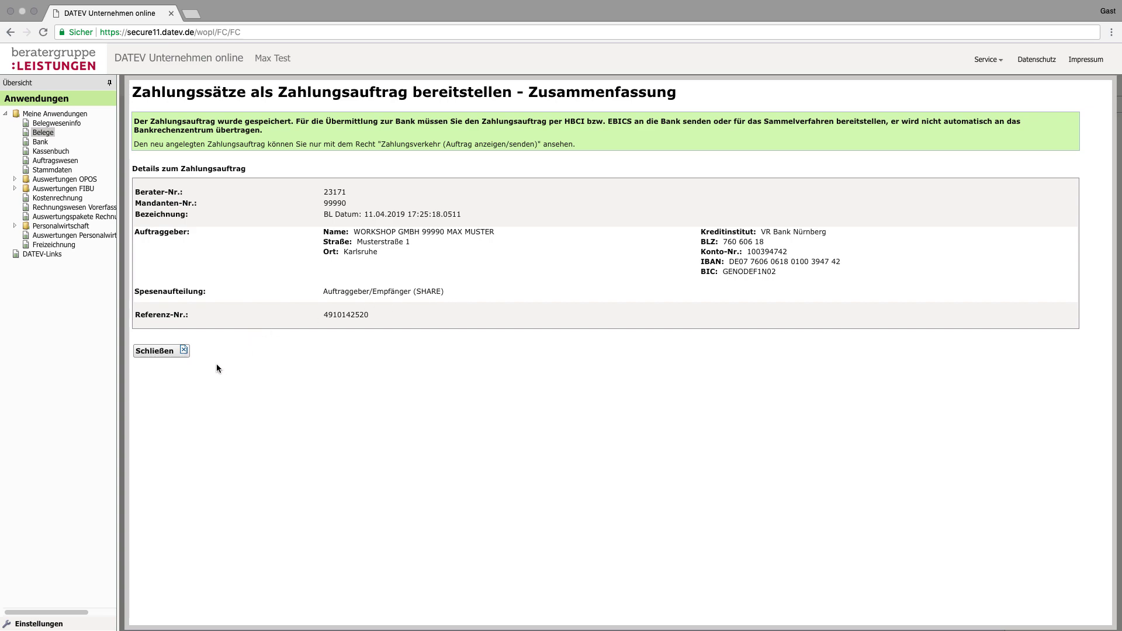
{"action": "left_click", "coordinate": [169, 353]}
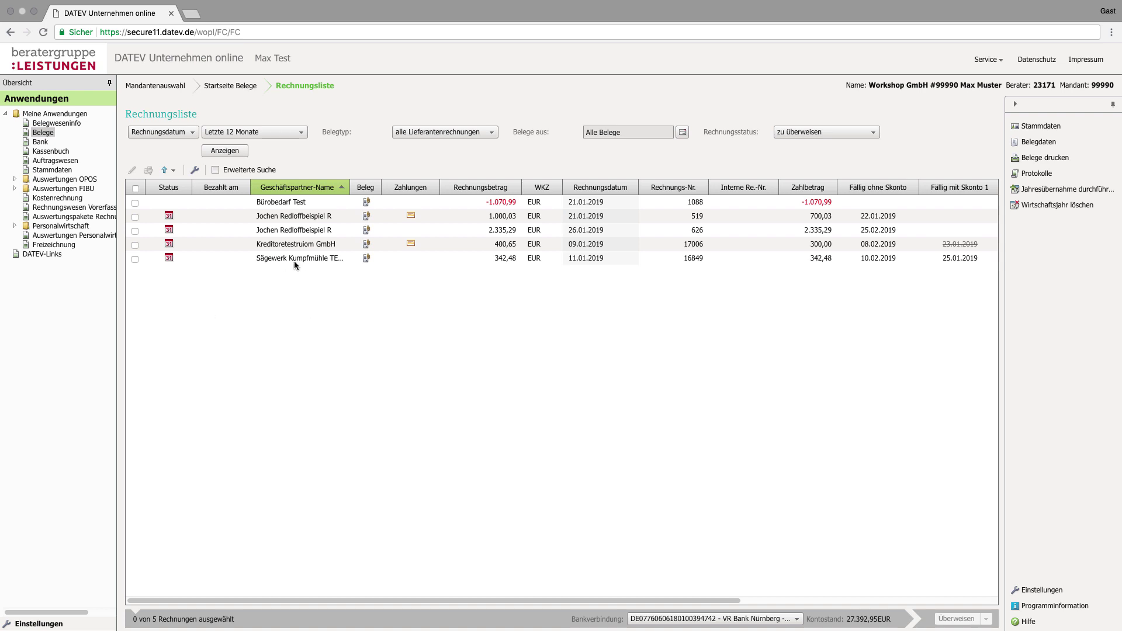
- Start a new SEPA-Überweisung in the Bank application with Empfänger TEST, Betrag 500,00 EUR and Verwendungszweck "test"
{"action": "left_click", "coordinate": [233, 86]}
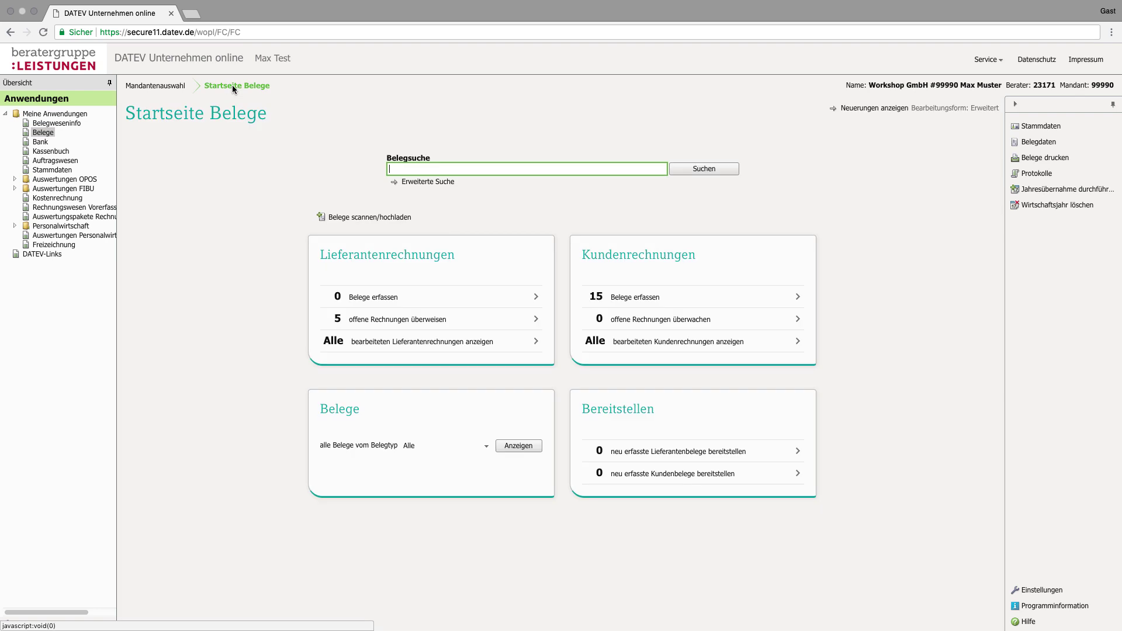
{"action": "type", "text": "4"}
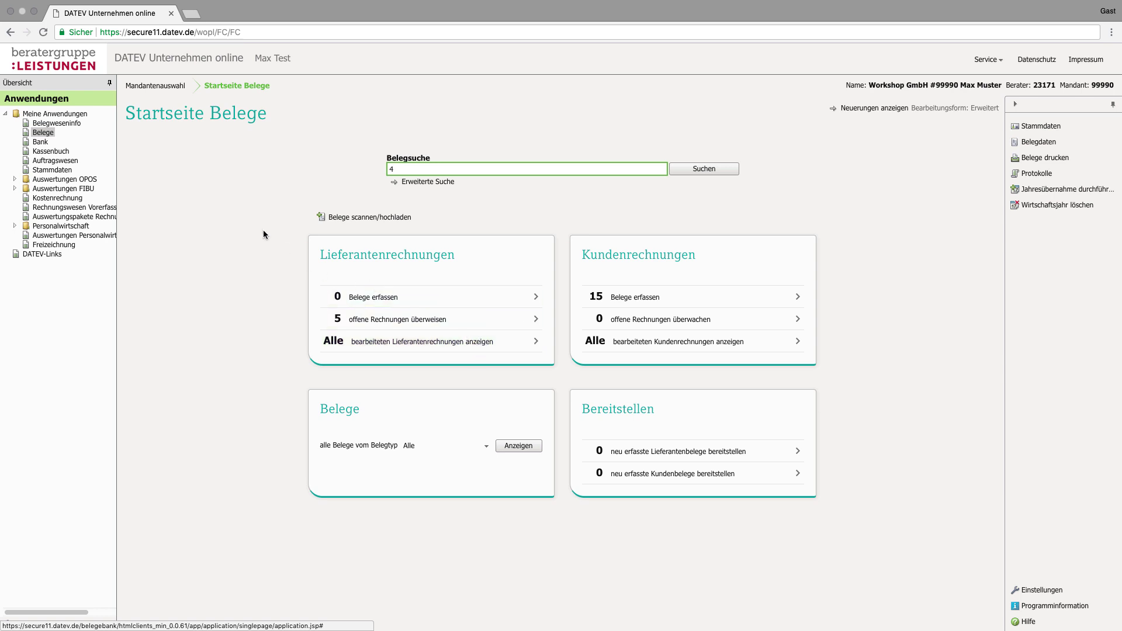
{"action": "left_click", "coordinate": [40, 143]}
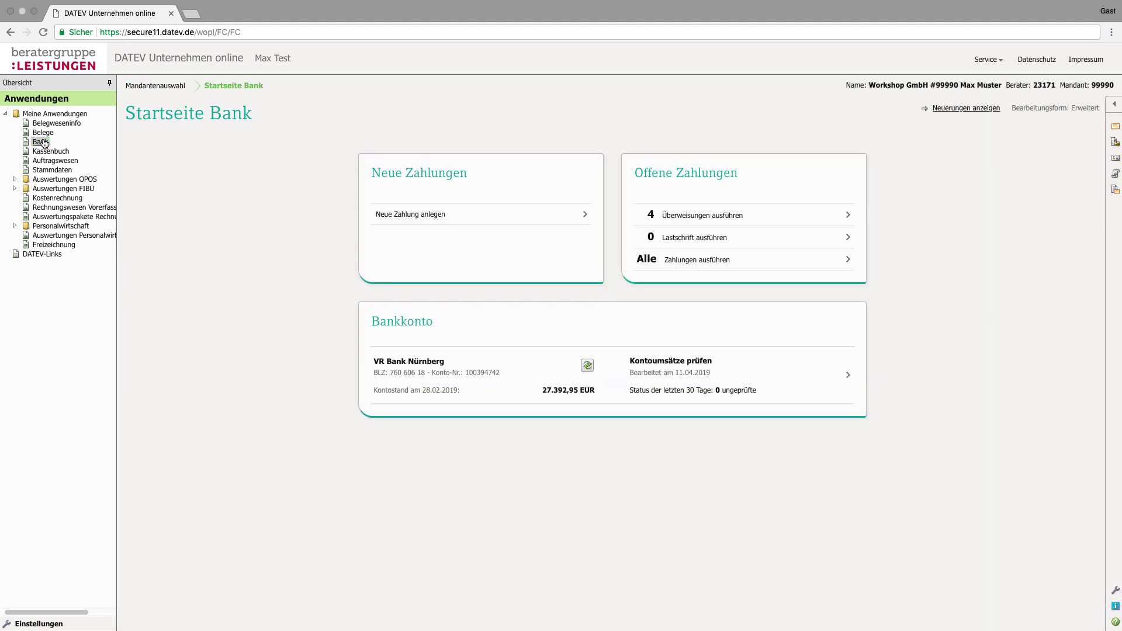
{"action": "left_click", "coordinate": [473, 220]}
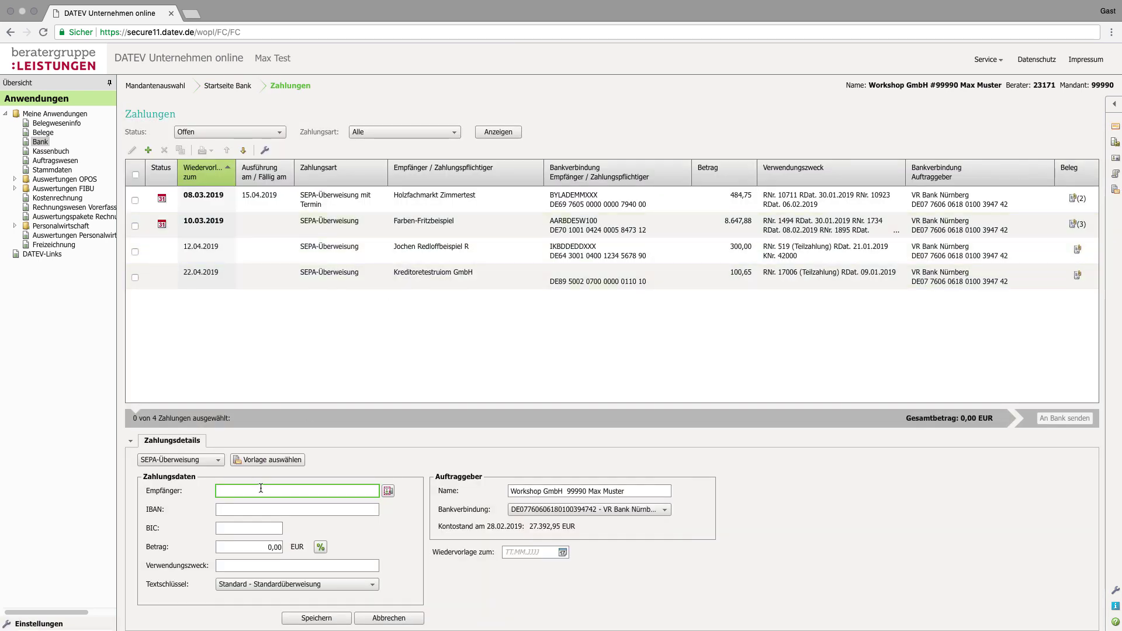
{"action": "type", "text": "TEST"}
{"action": "left_click", "coordinate": [272, 546]}
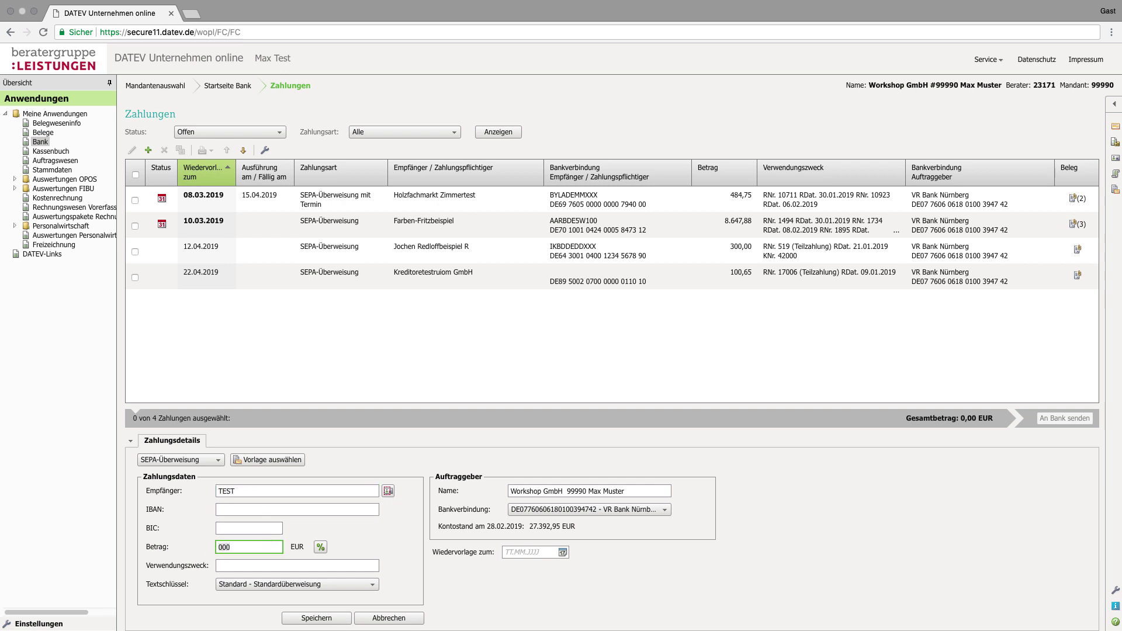
{"action": "type", "text": "500,00"}
{"action": "left_click", "coordinate": [273, 566]}
{"action": "type", "text": "test"}
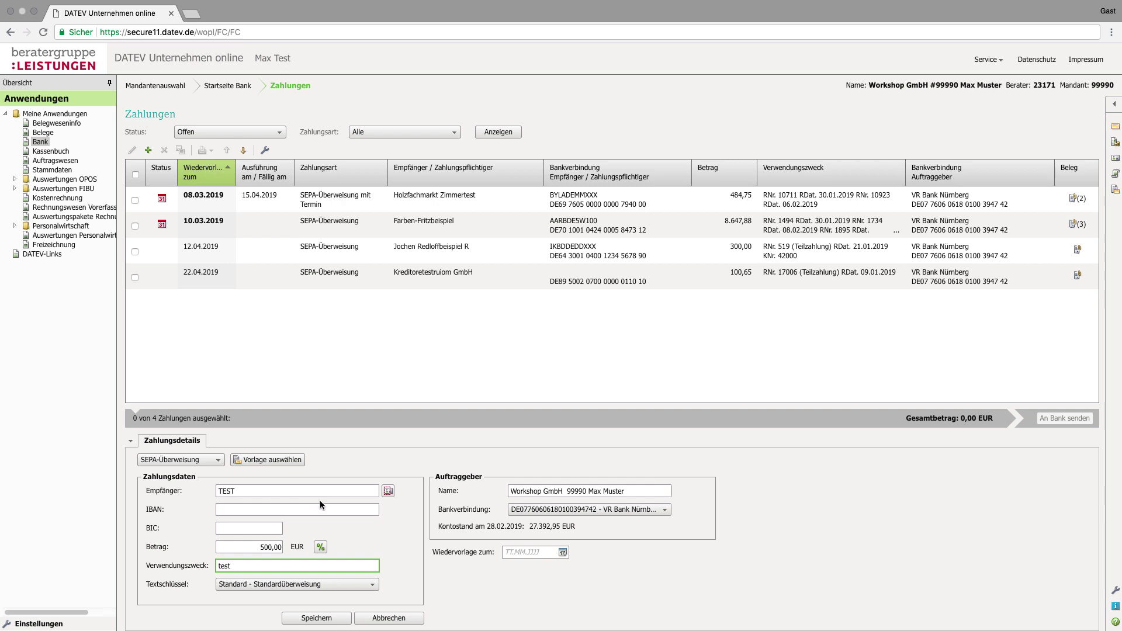
- Replace the recipient with Bürobedarf Test from the Geschäftspartner list and save the new payment
{"action": "left_click", "coordinate": [388, 491]}
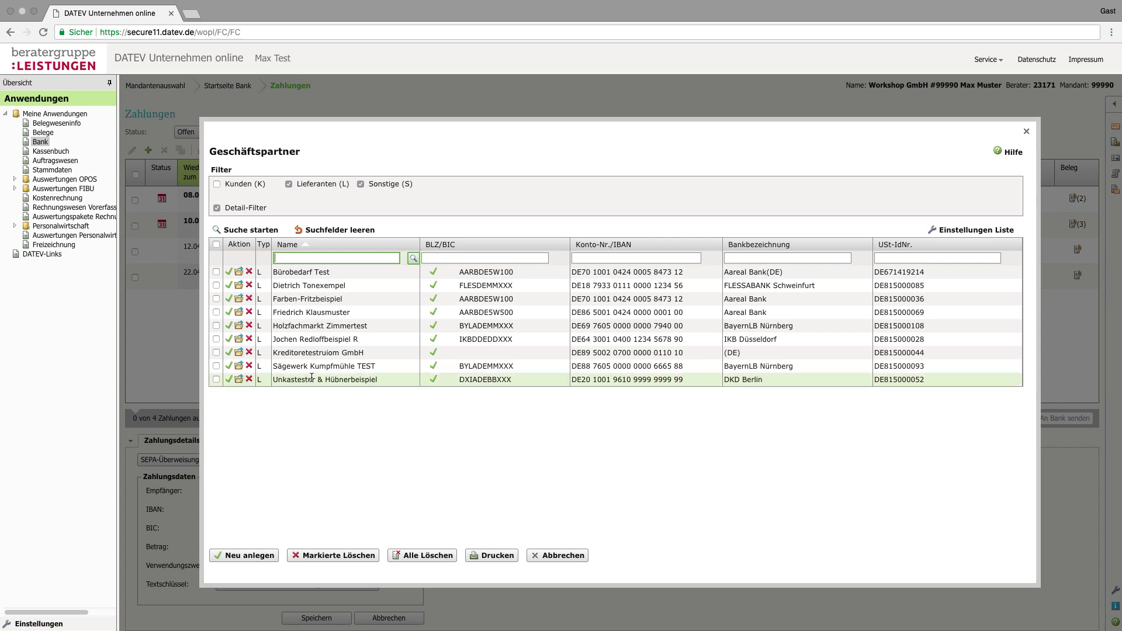
{"action": "left_click", "coordinate": [228, 271]}
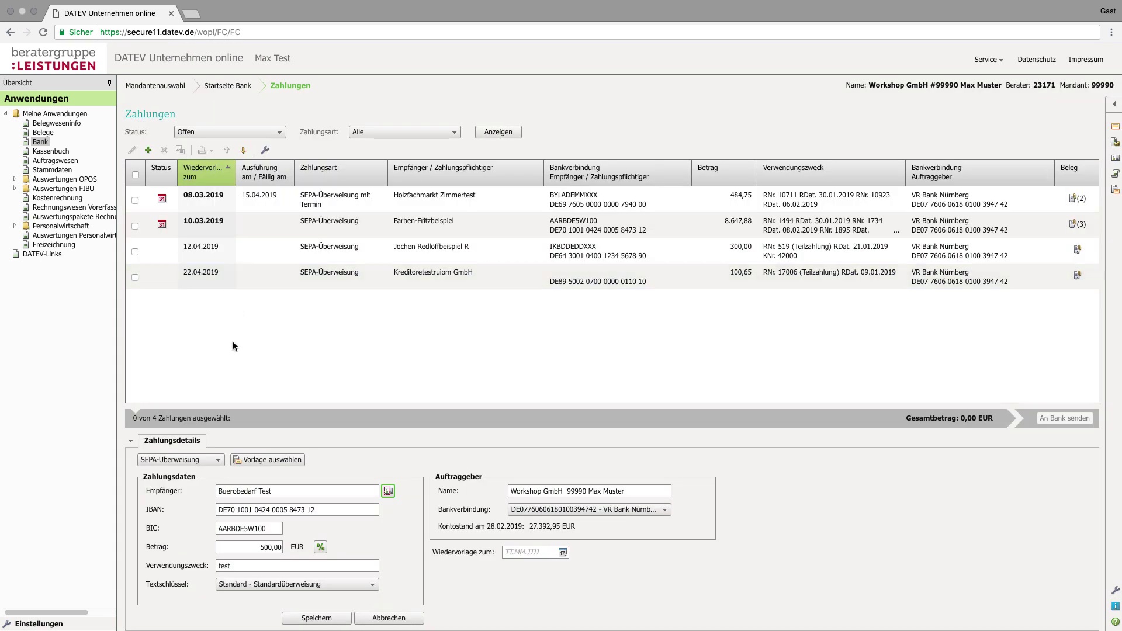
{"action": "left_click", "coordinate": [257, 567]}
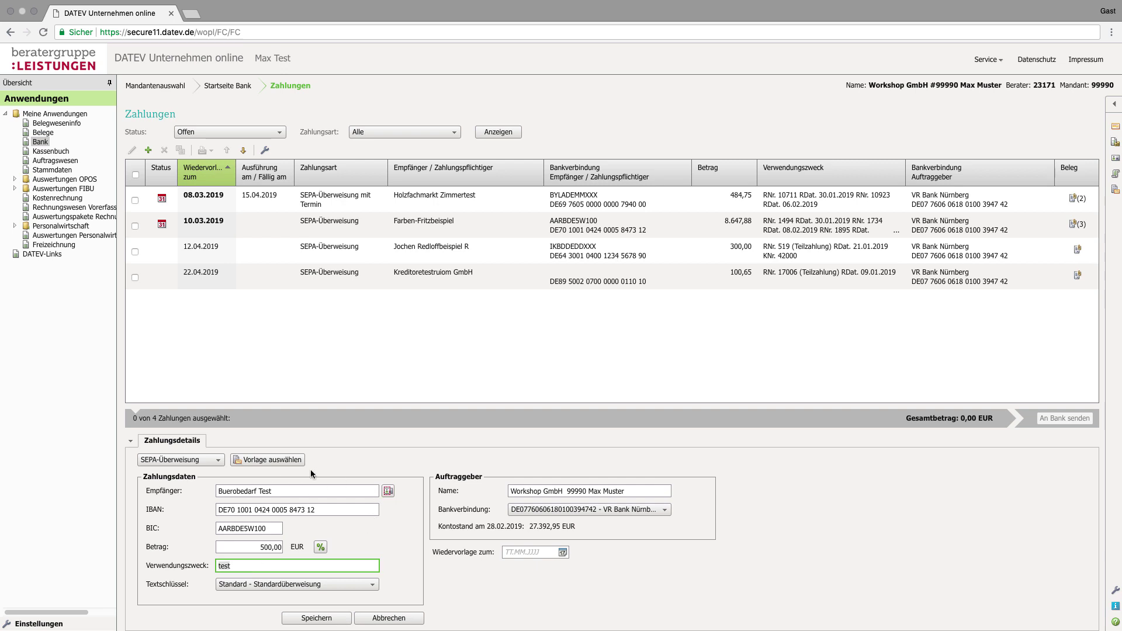
{"action": "left_click", "coordinate": [338, 619]}
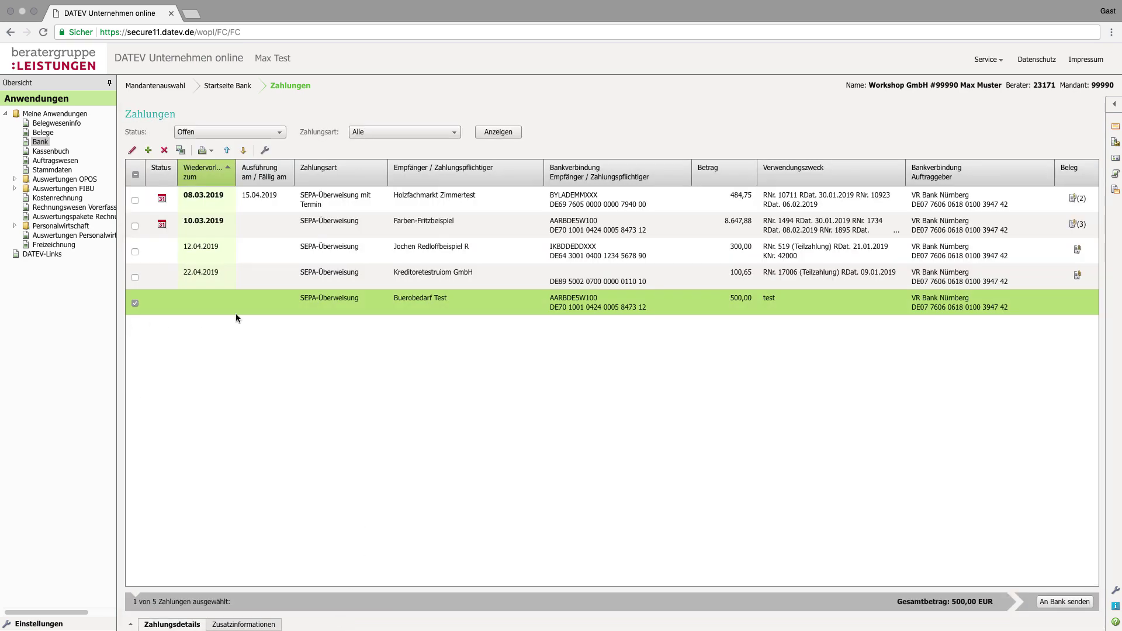
- Submit the Buerobedarf Test payment for sending to the bank, save its payment order and close the summary
{"action": "left_click", "coordinate": [1065, 604]}
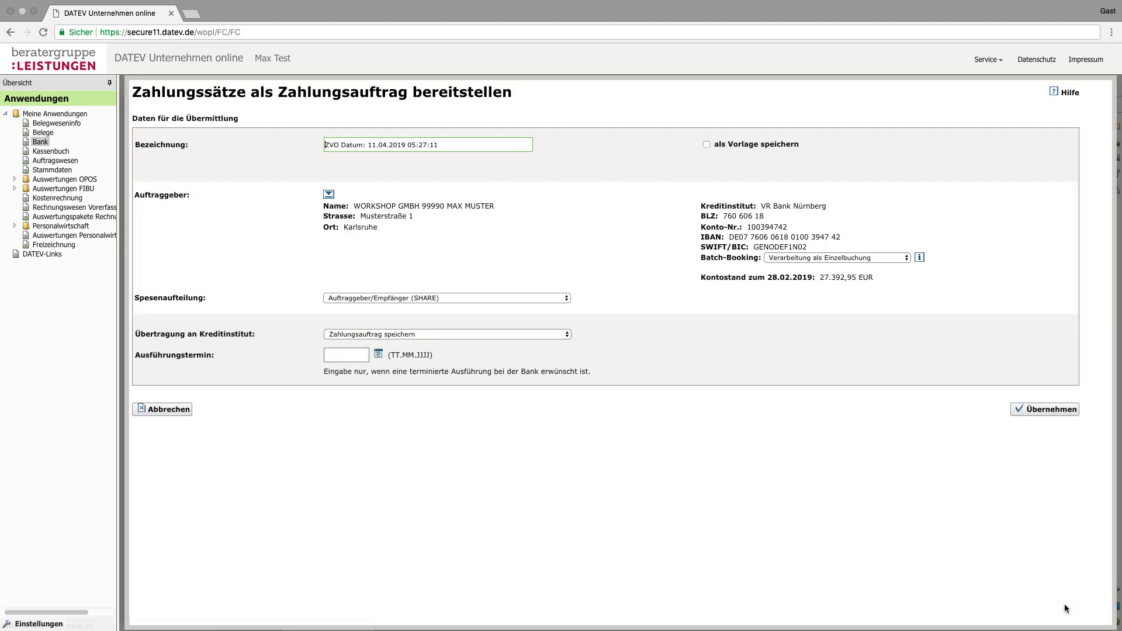
{"action": "left_click", "coordinate": [1046, 410]}
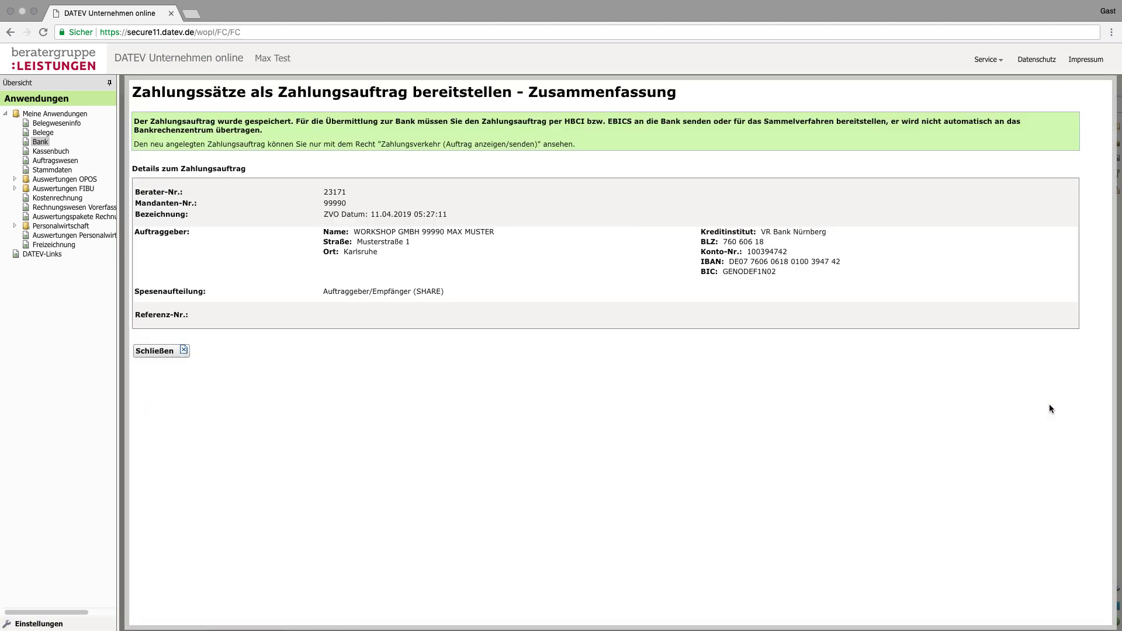
{"action": "left_click", "coordinate": [161, 350]}
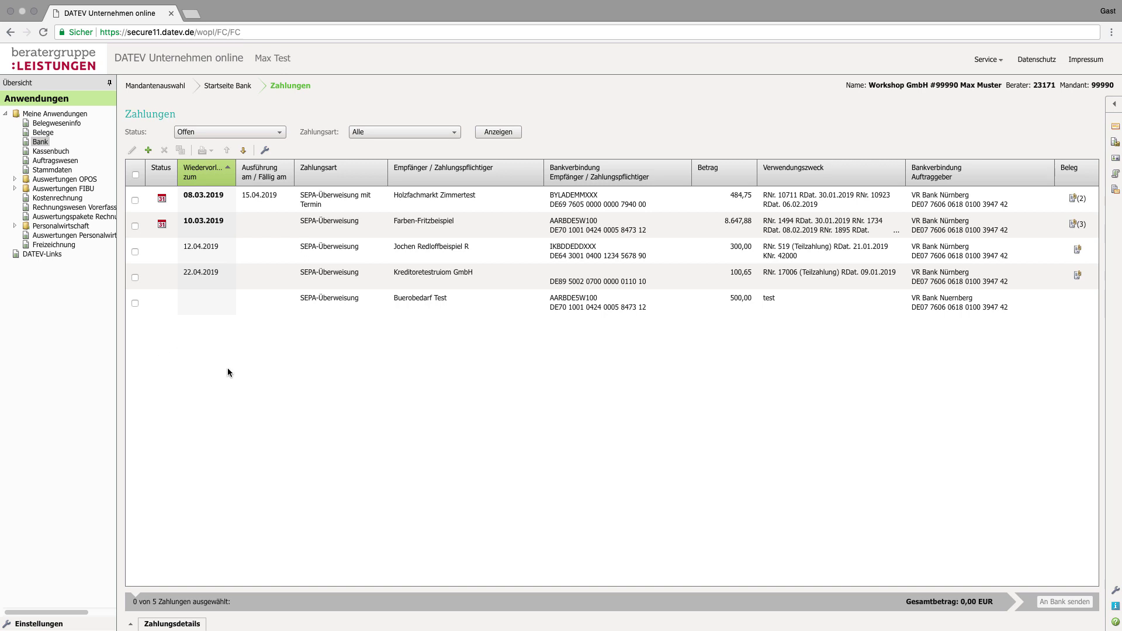
- Open the VR Bank Nürnberg bank connection for editing in the company details of the Stammdaten application
{"action": "left_click", "coordinate": [233, 86]}
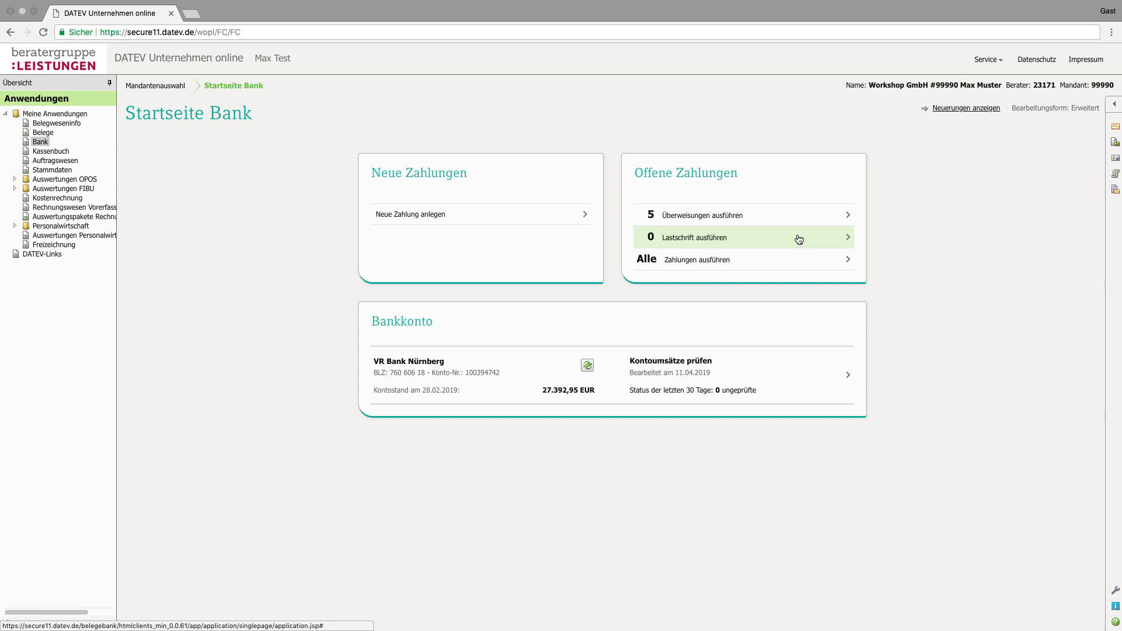
{"action": "left_click", "coordinate": [62, 170]}
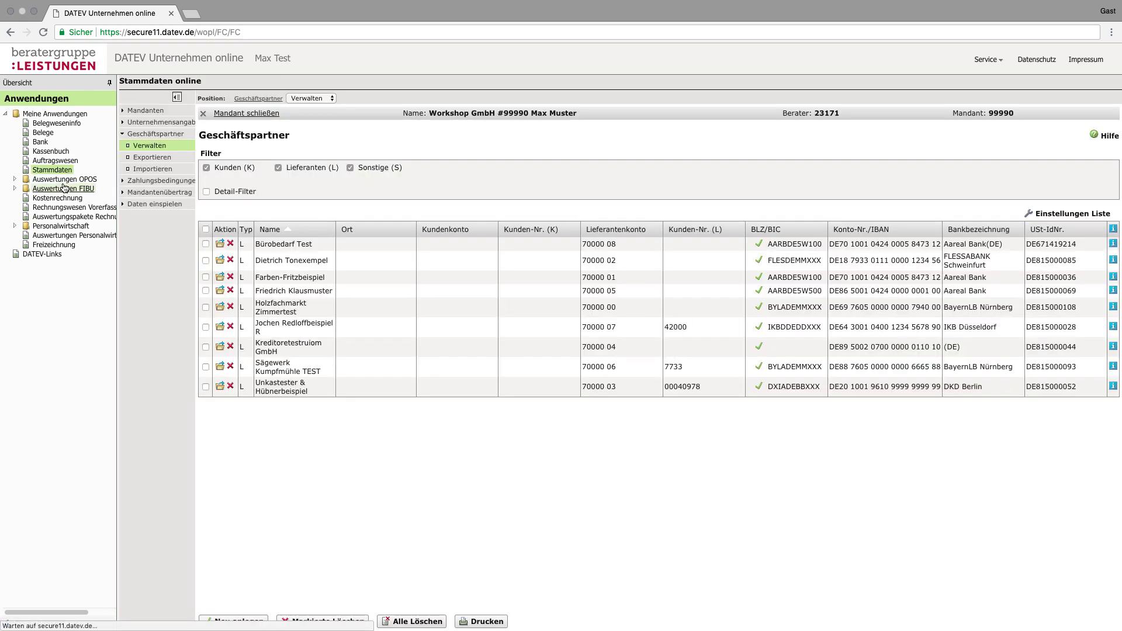
{"action": "left_click", "coordinate": [148, 124]}
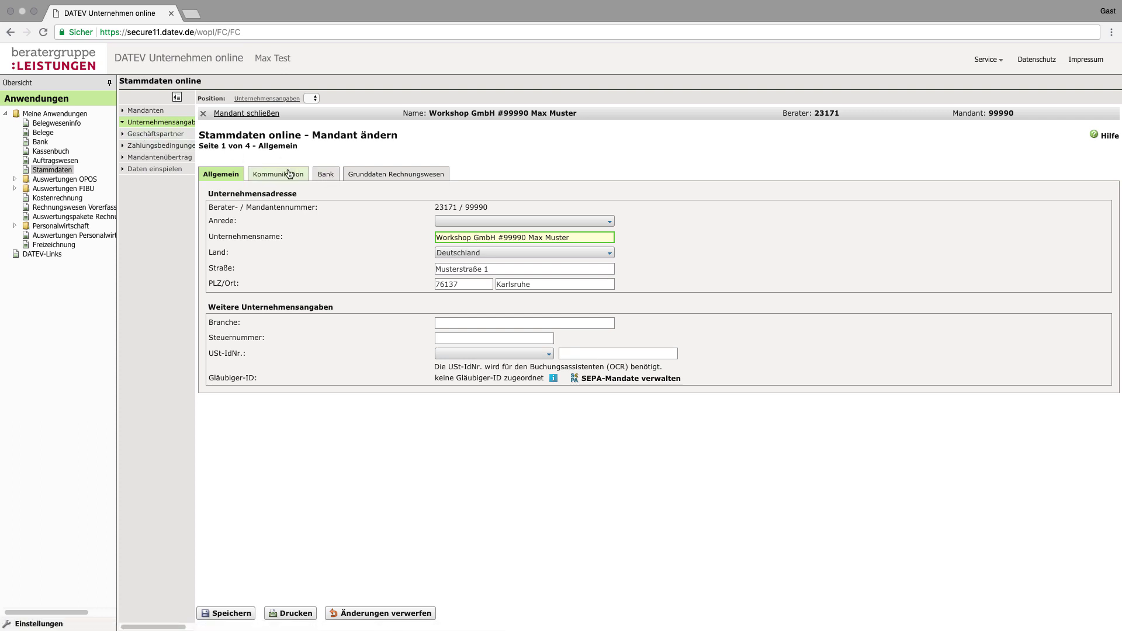
{"action": "left_click", "coordinate": [323, 175]}
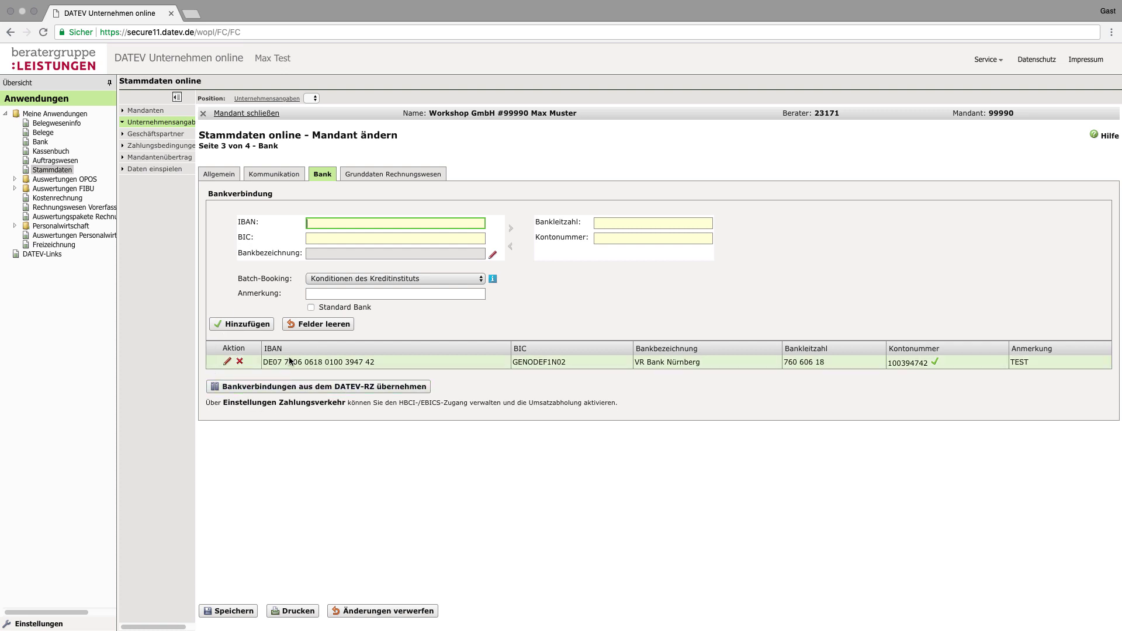
{"action": "left_click", "coordinate": [227, 362]}
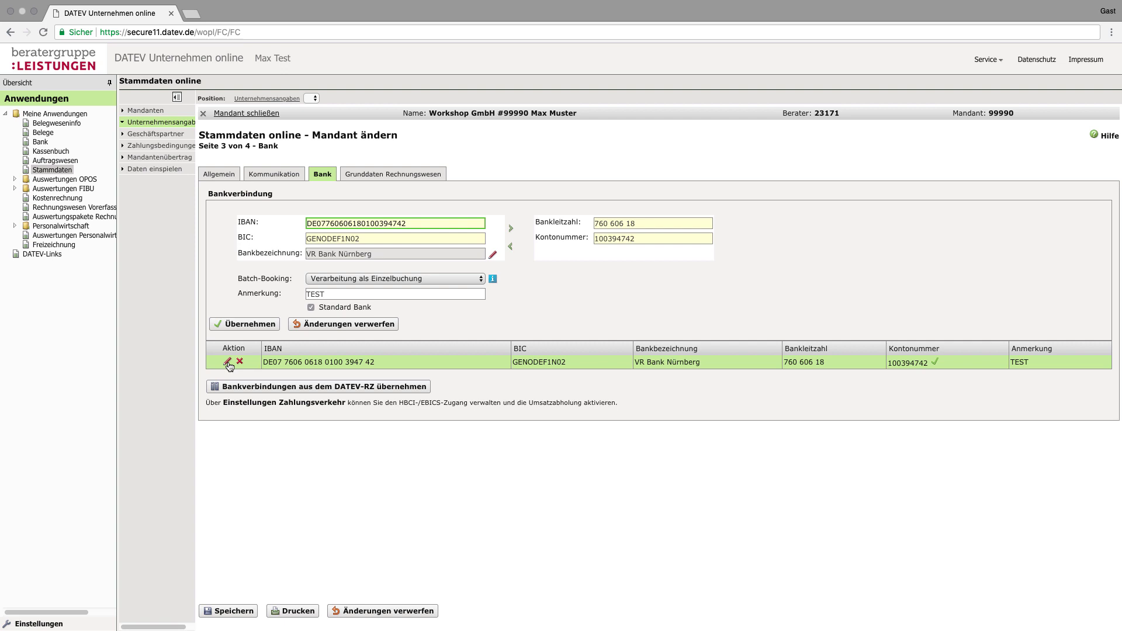